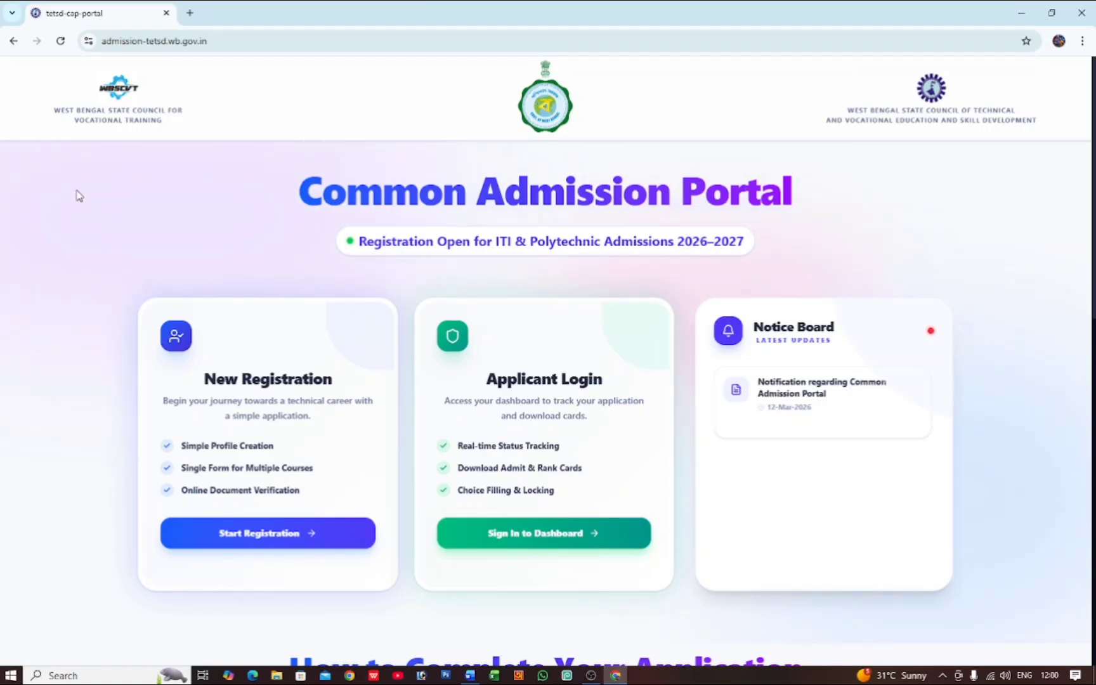
Step: Open the candidate registration page and enter the candidate's mobile number
scroll(127, 198, "down", 1)
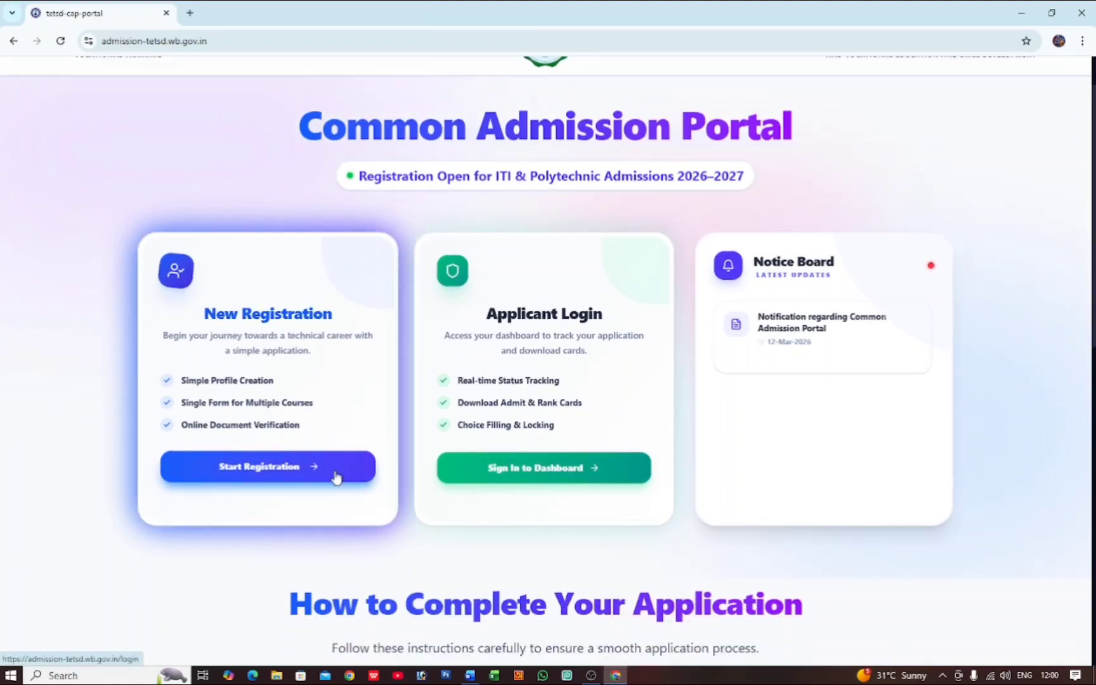
left_click(333, 473)
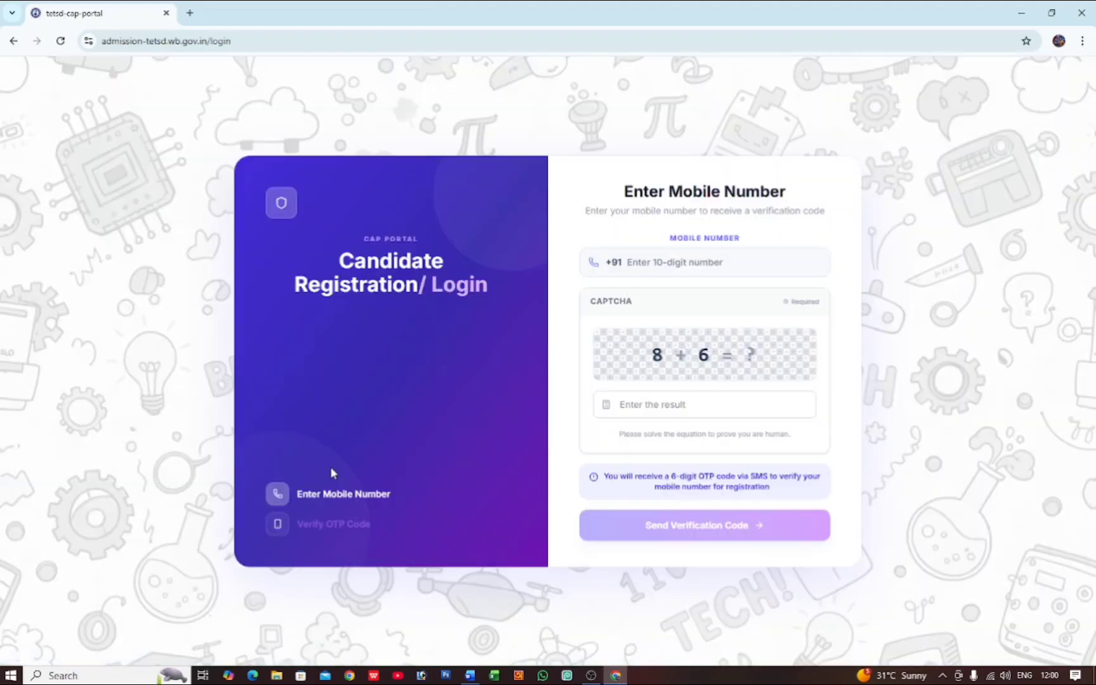
left_click(707, 259)
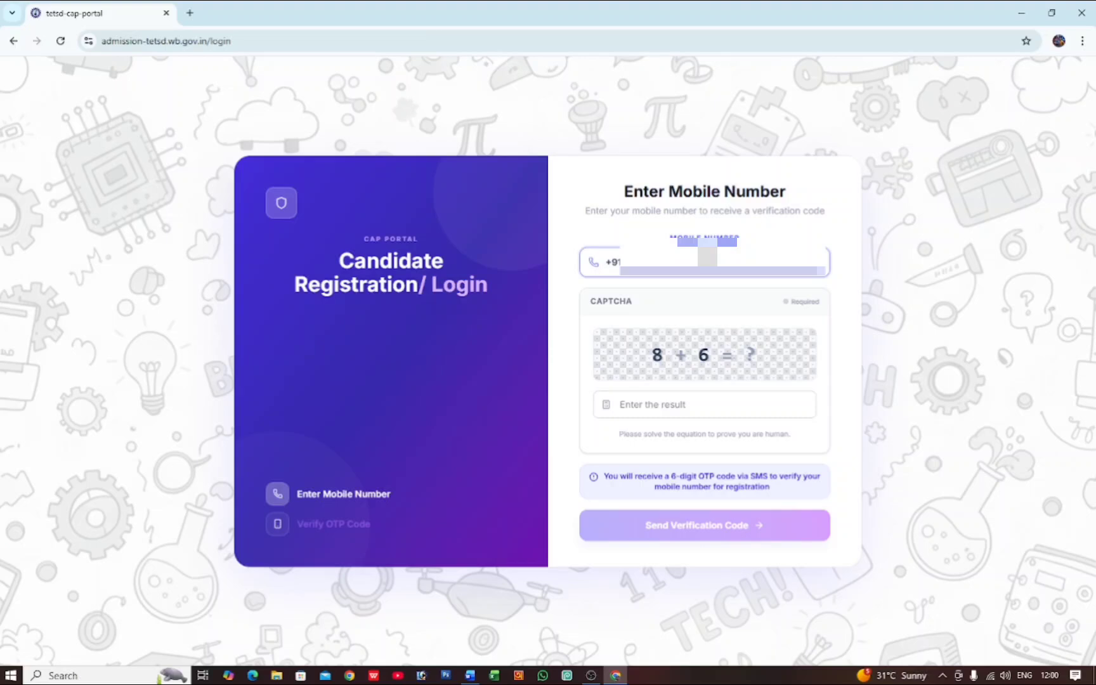
type("08742")
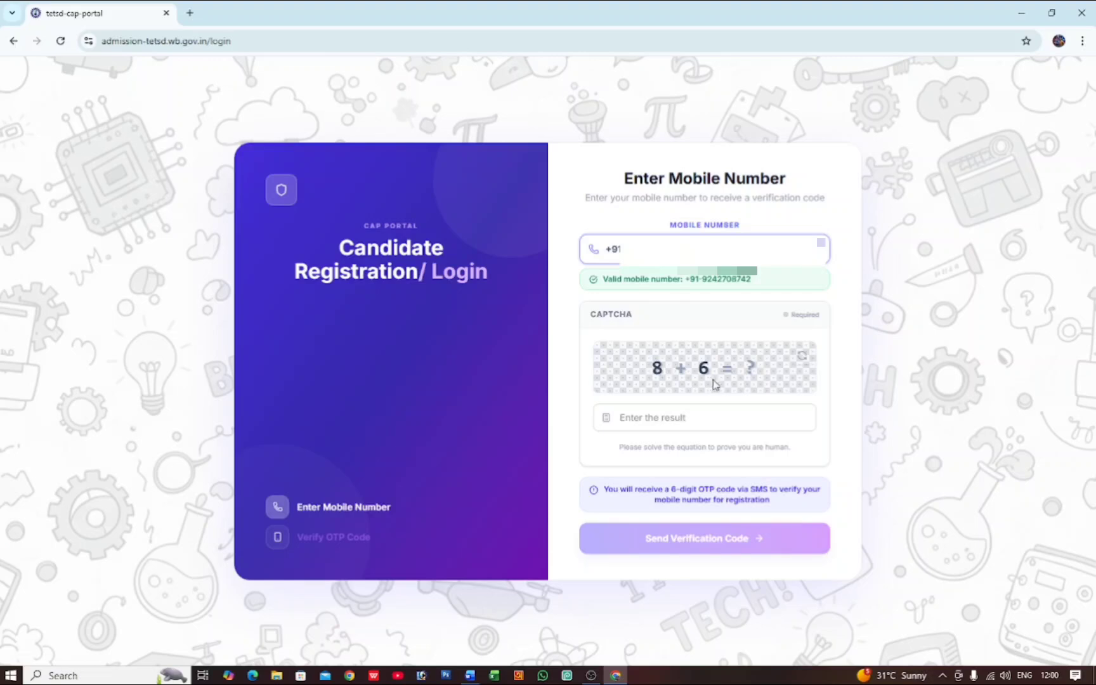
Step: Answer the captcha with 14 and request the SMS verification code
left_click(672, 417)
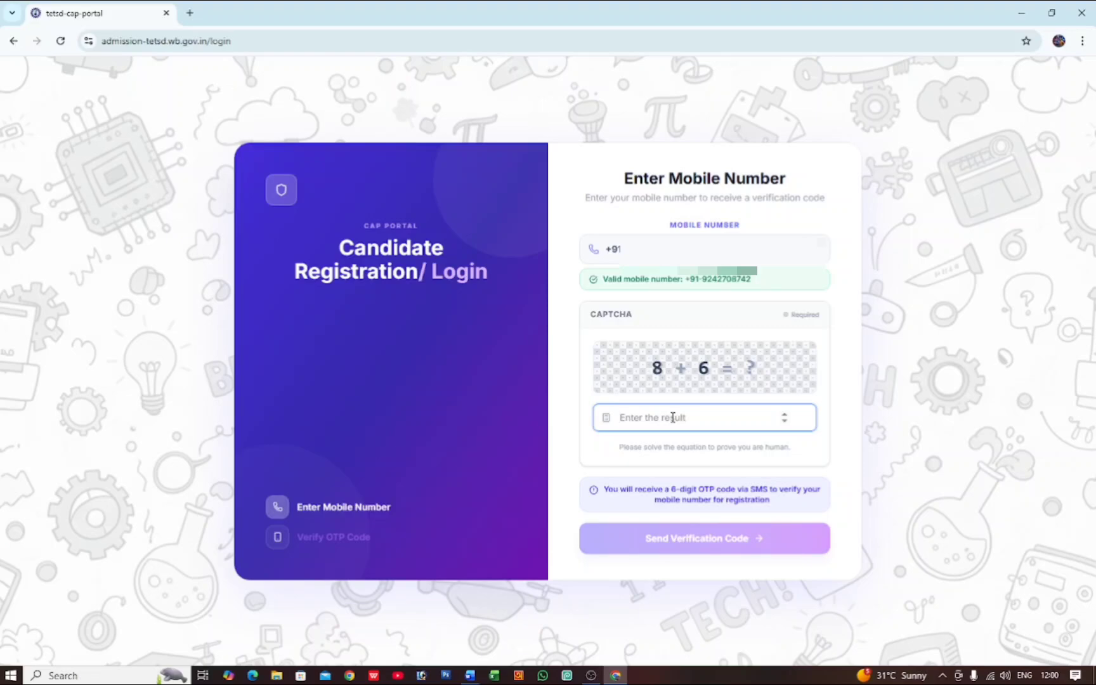
type("14")
left_click(727, 537)
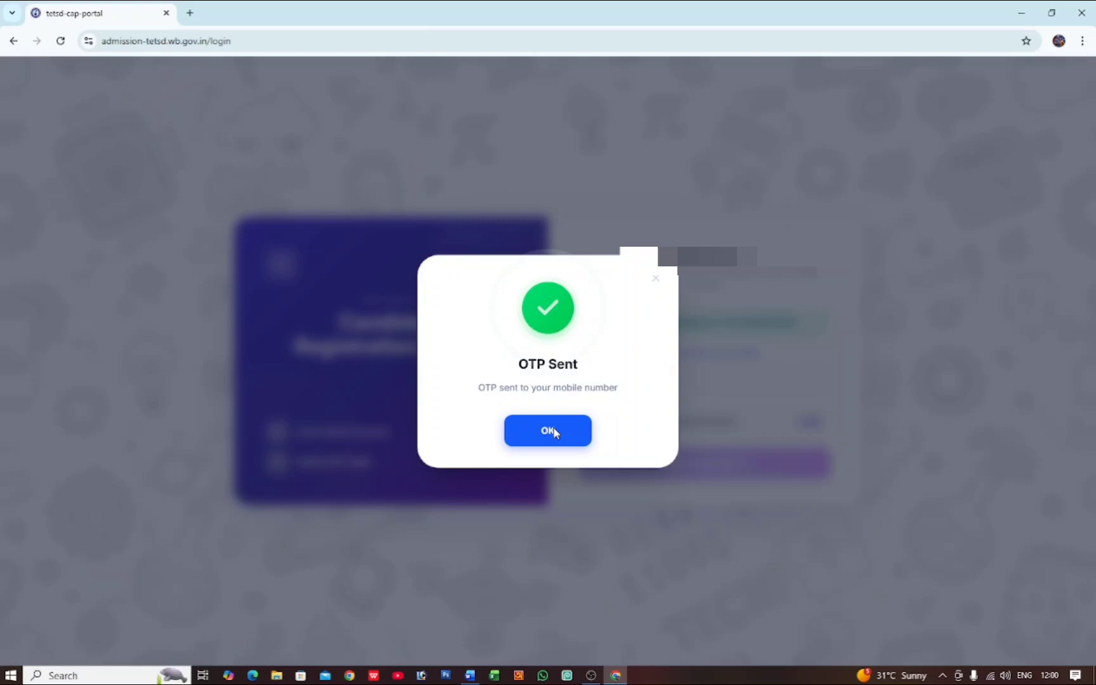
Step: Enter the six-digit OTP received by SMS and submit it for verification
left_click(548, 430)
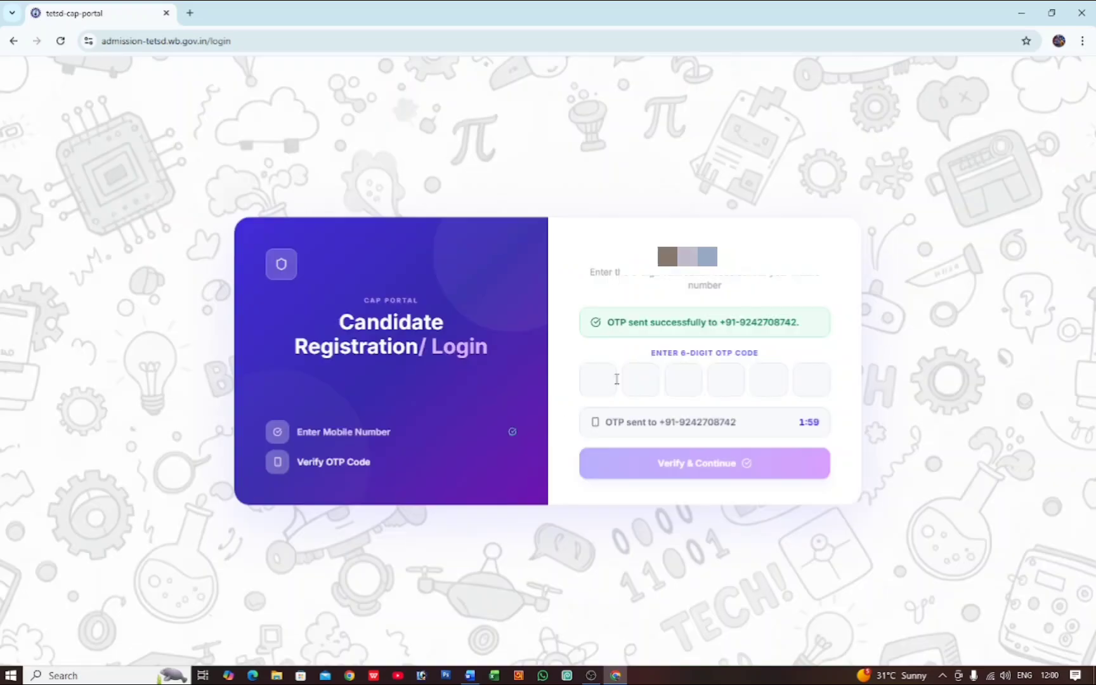
left_click(592, 381)
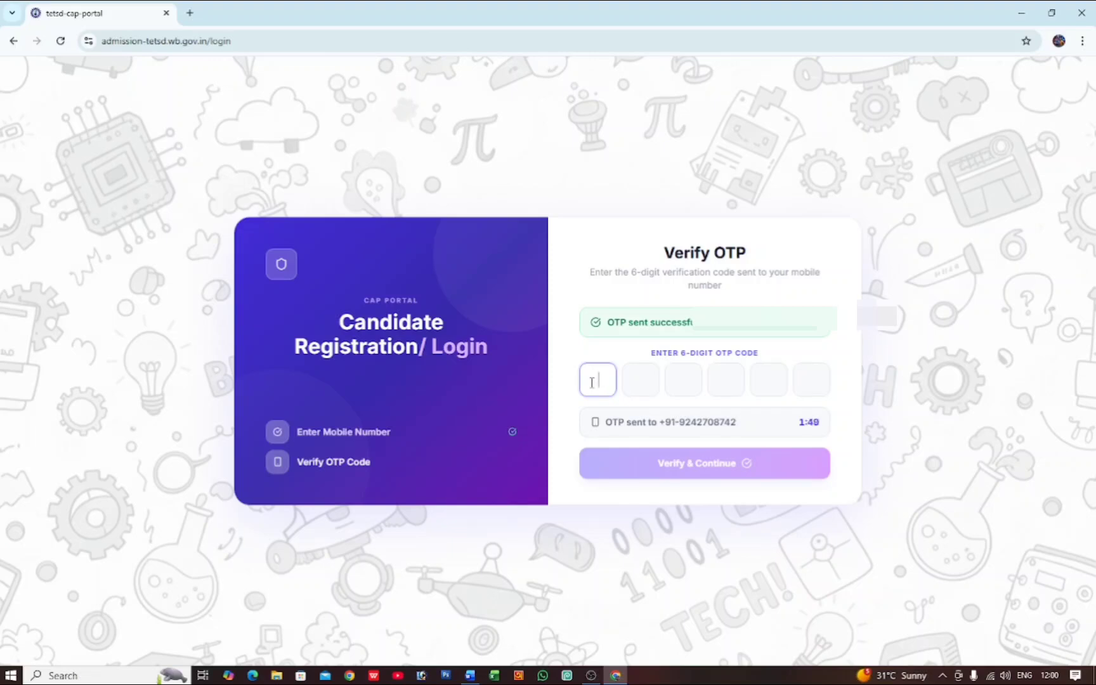
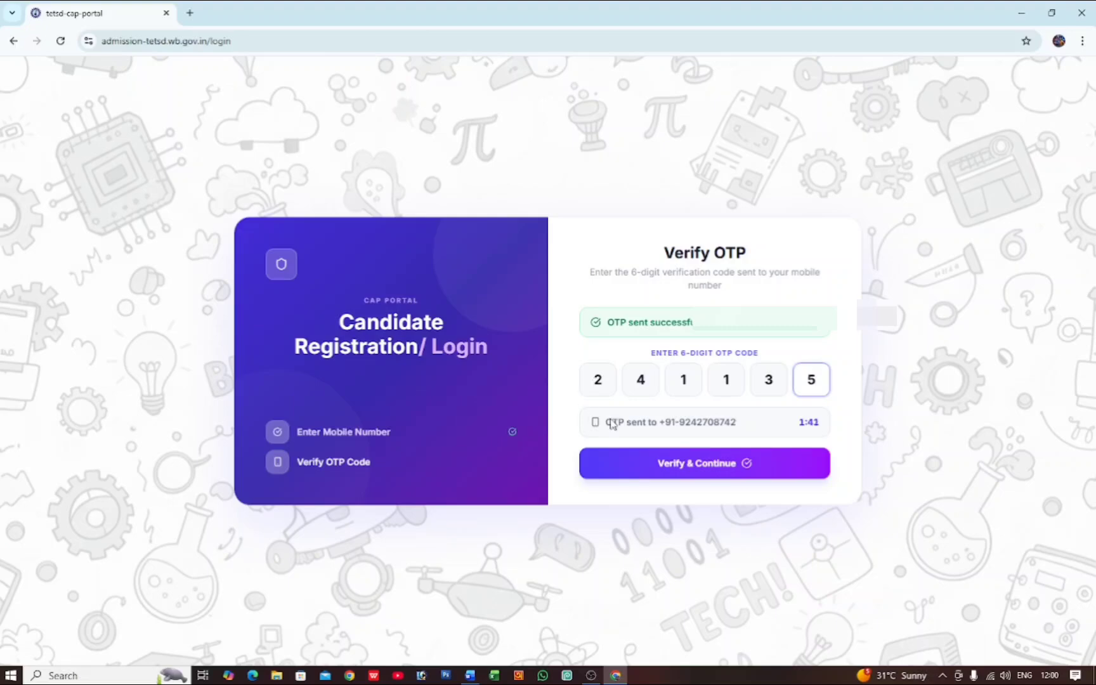
left_click(723, 462)
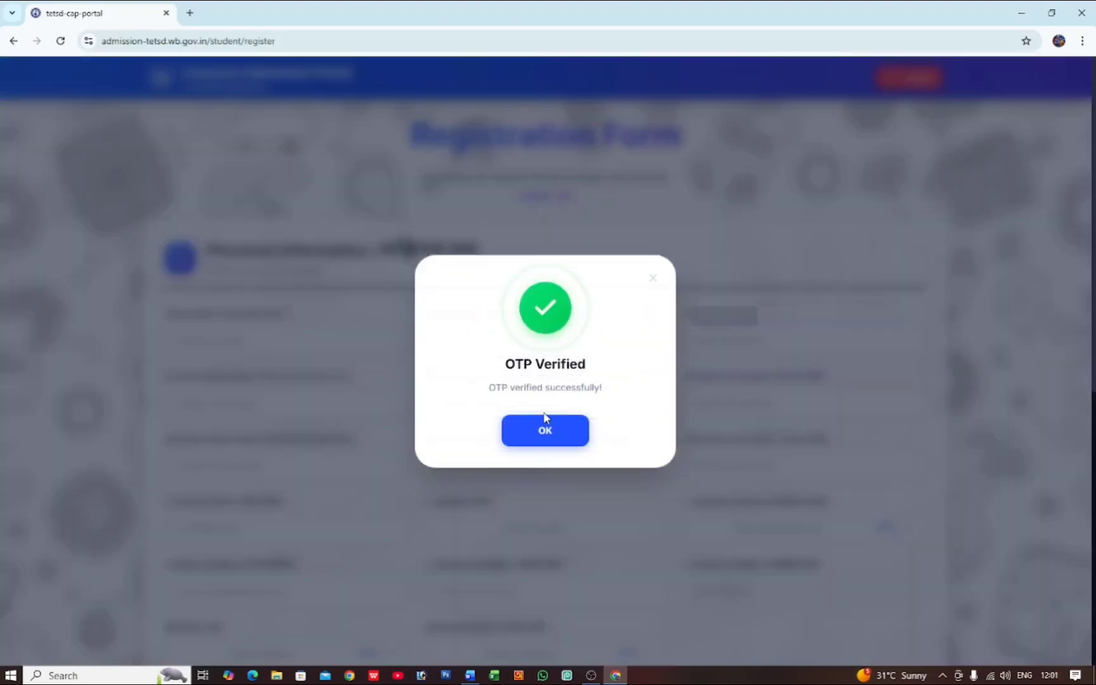
Step: Fill in the candidate's first, middle and last name
left_click(552, 430)
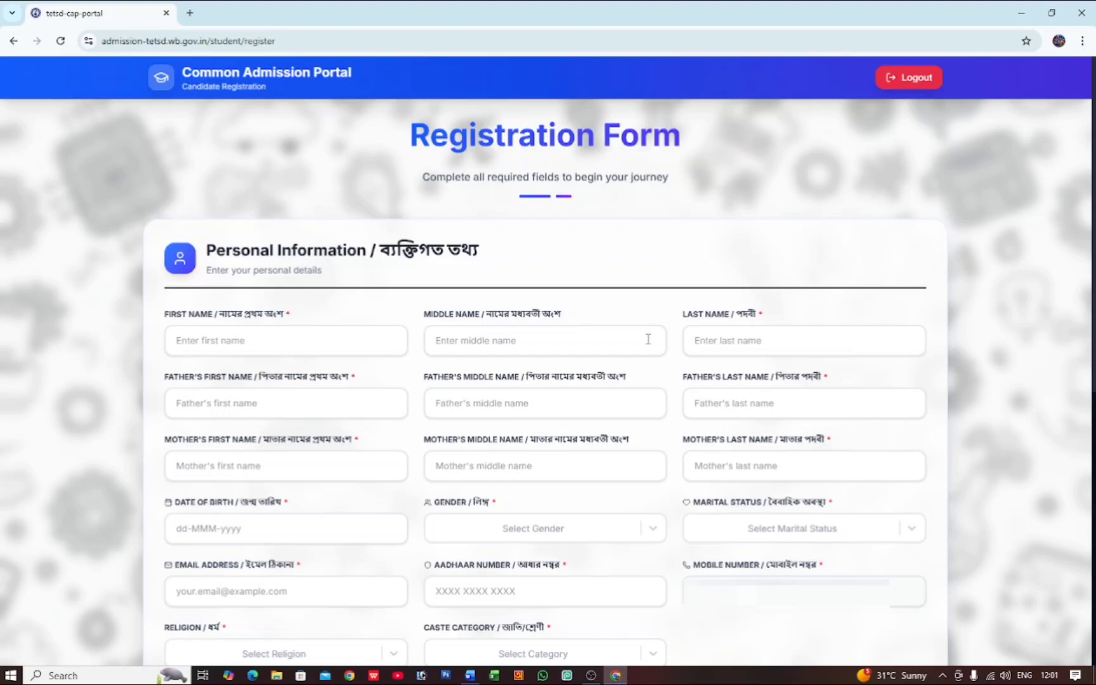
left_click(704, 341)
left_click(236, 339)
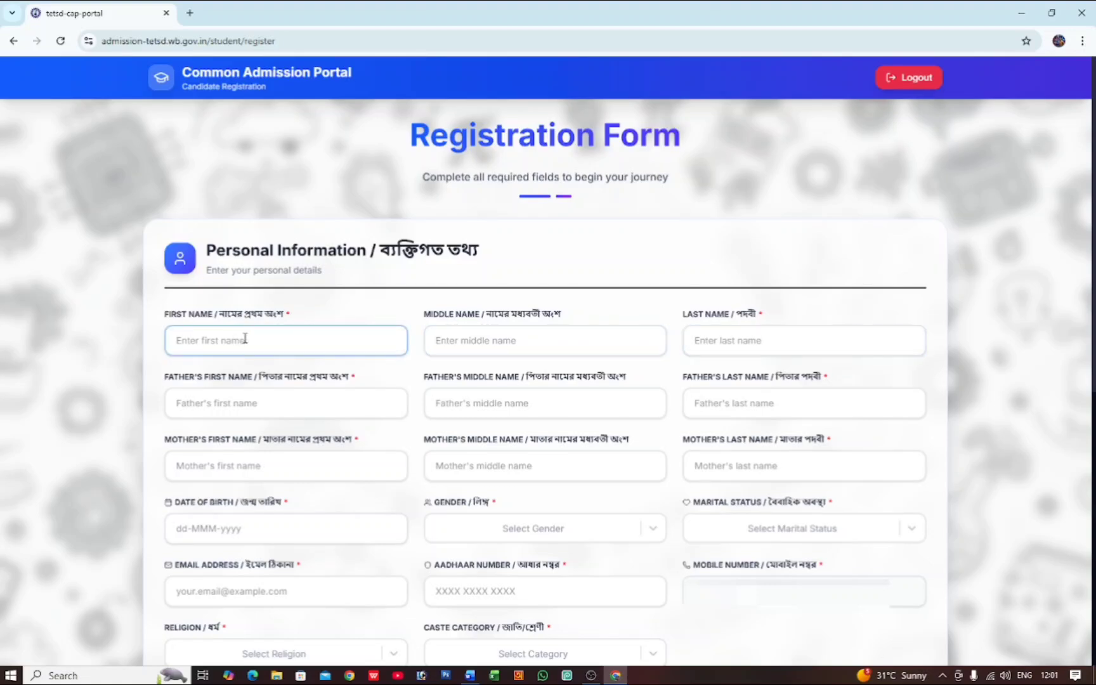
left_click(244, 339)
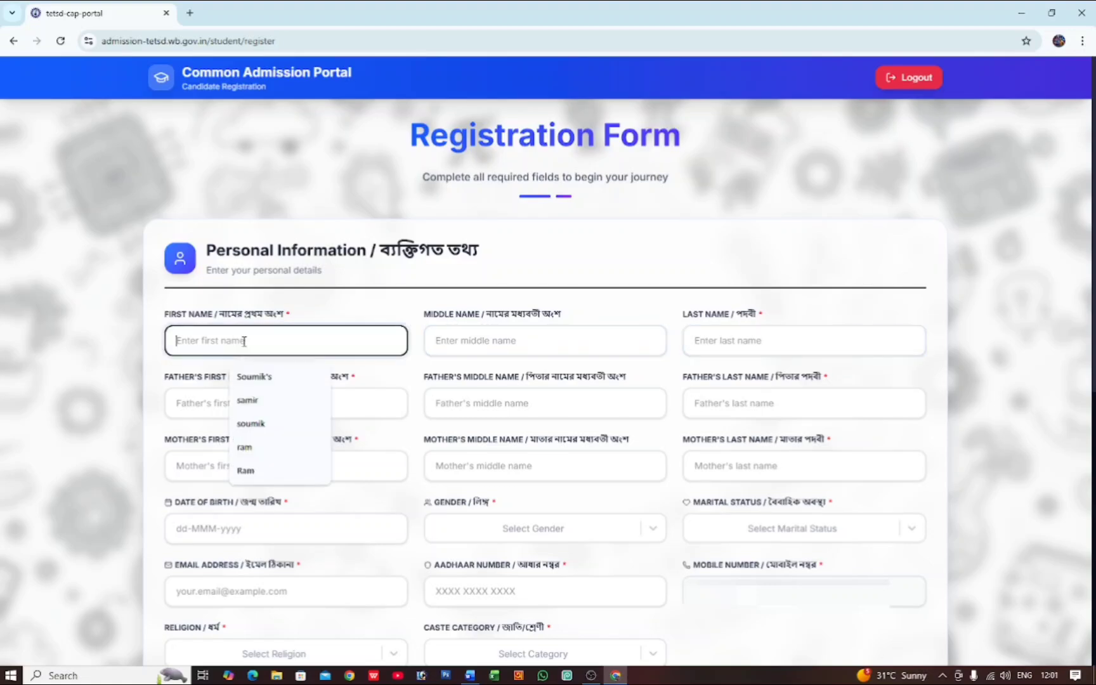
left_click(438, 338)
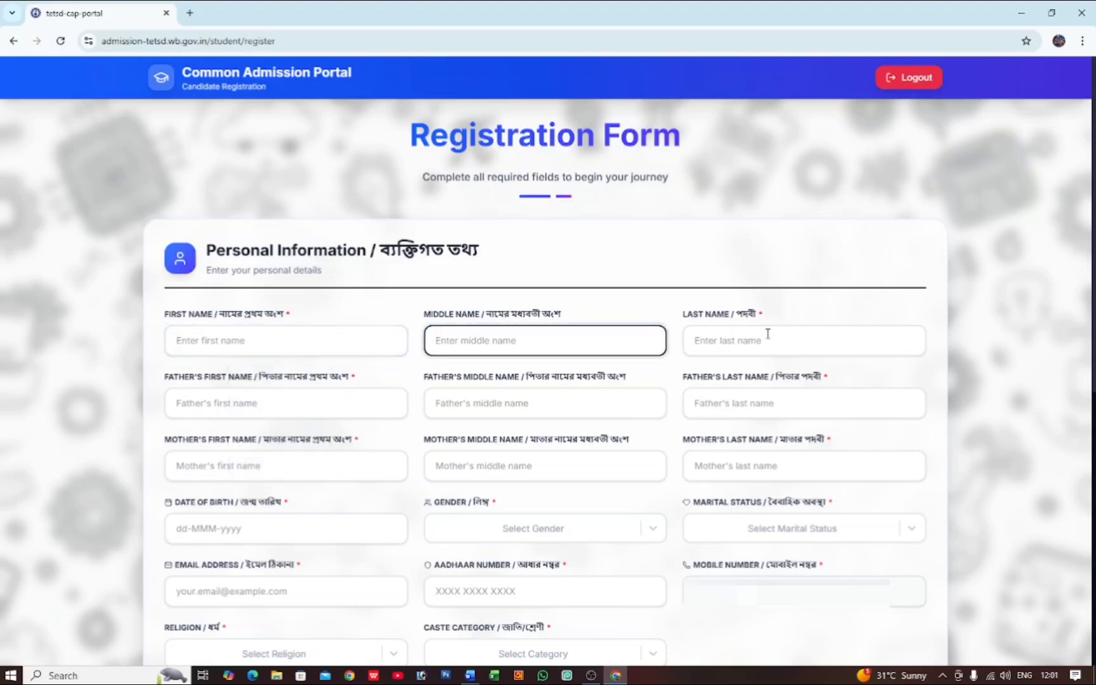
left_click(735, 339)
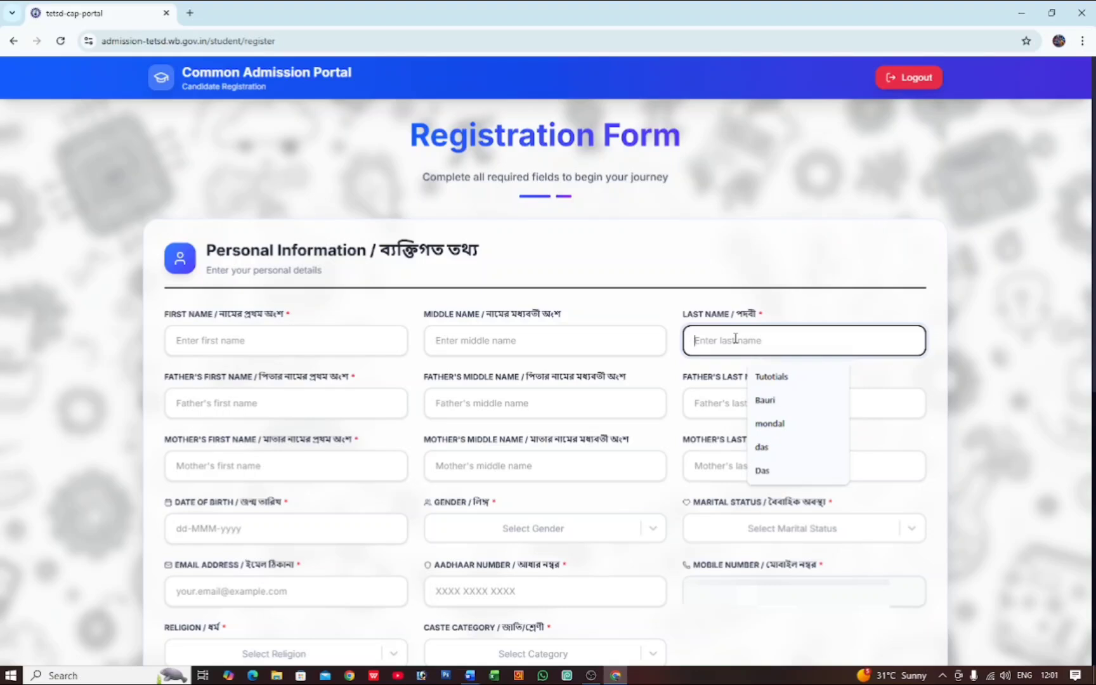
left_click(209, 339)
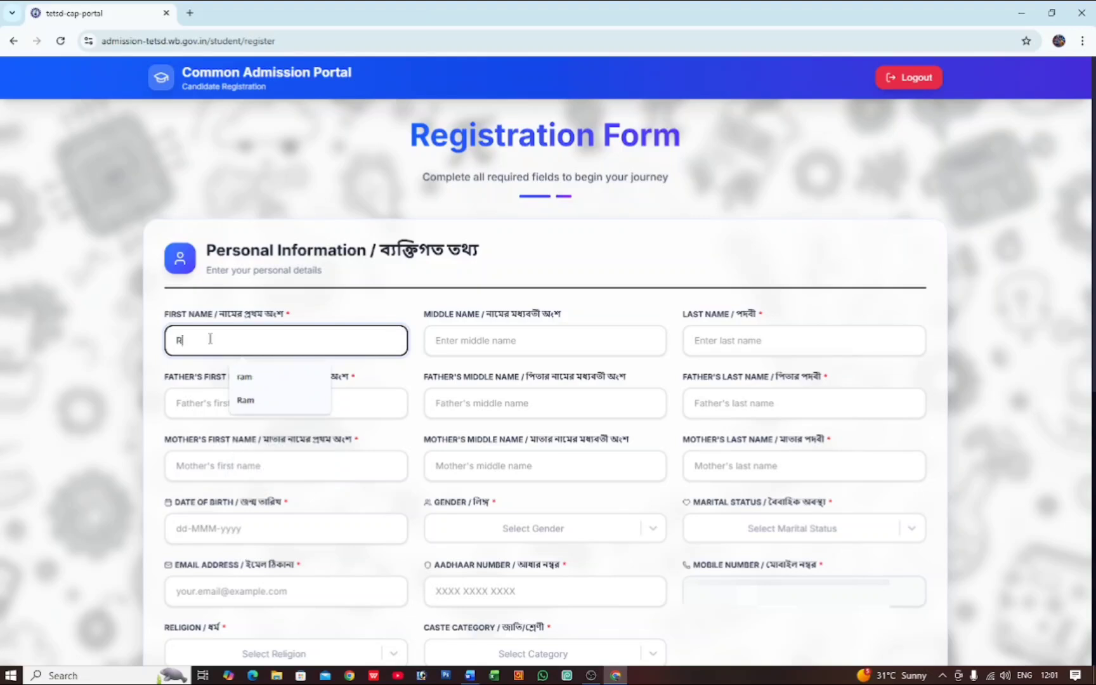
left_click(509, 338)
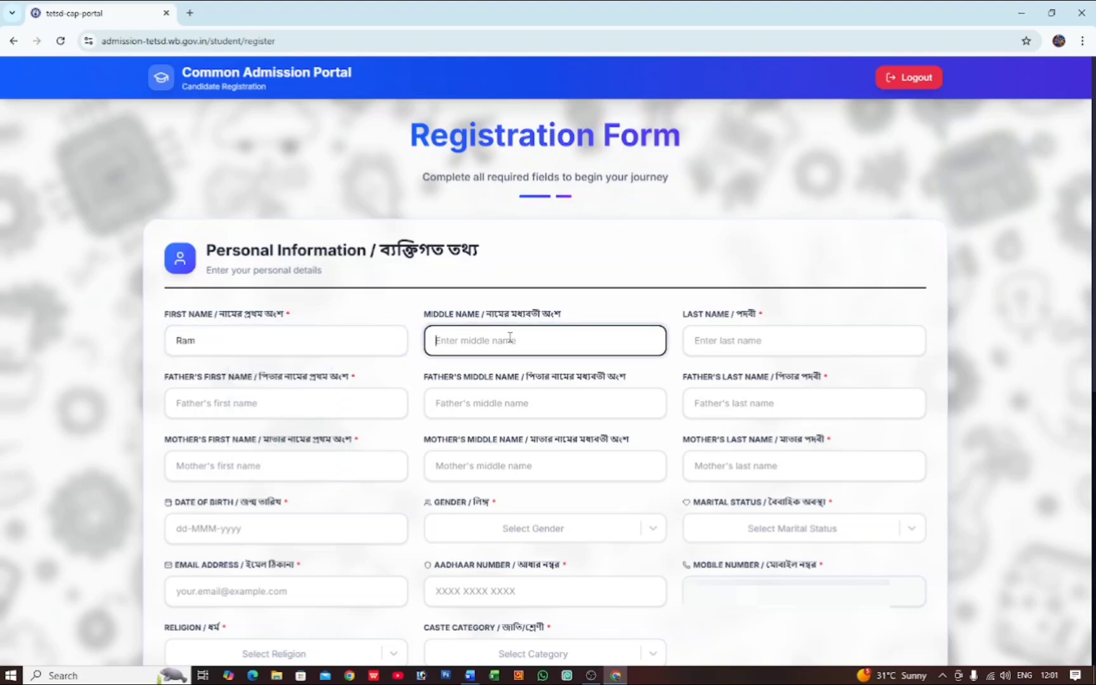
left_click(704, 330)
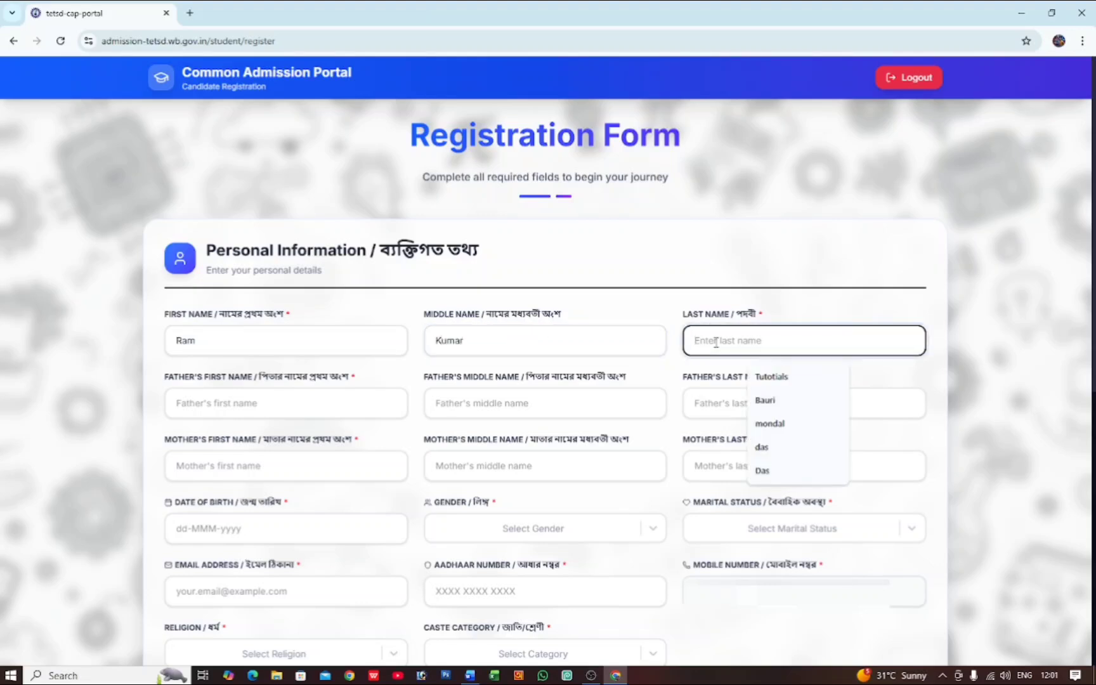
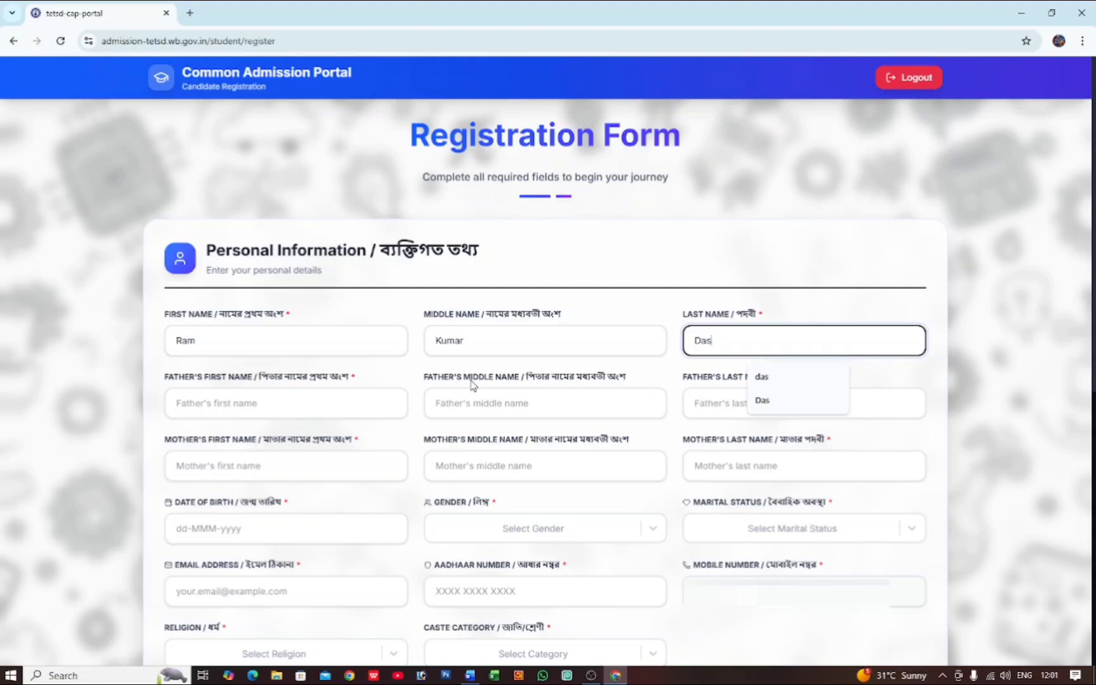
Step: Fill in the father's first and last name and the mother's first and last name
left_click(286, 399)
left_click(266, 448)
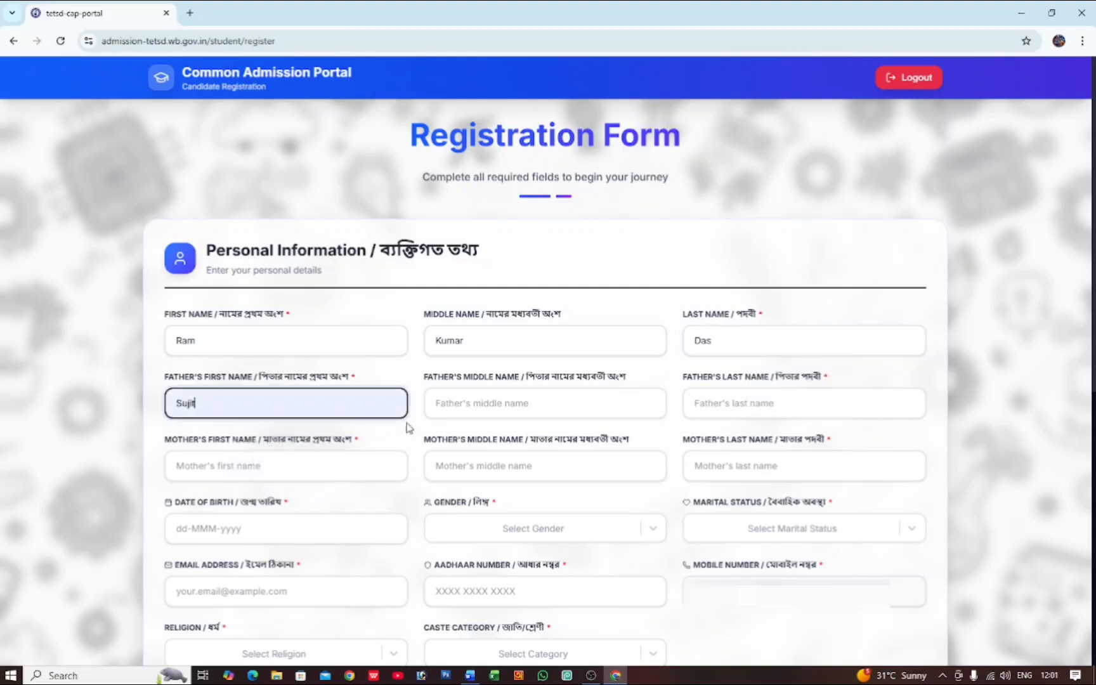
left_click(489, 400)
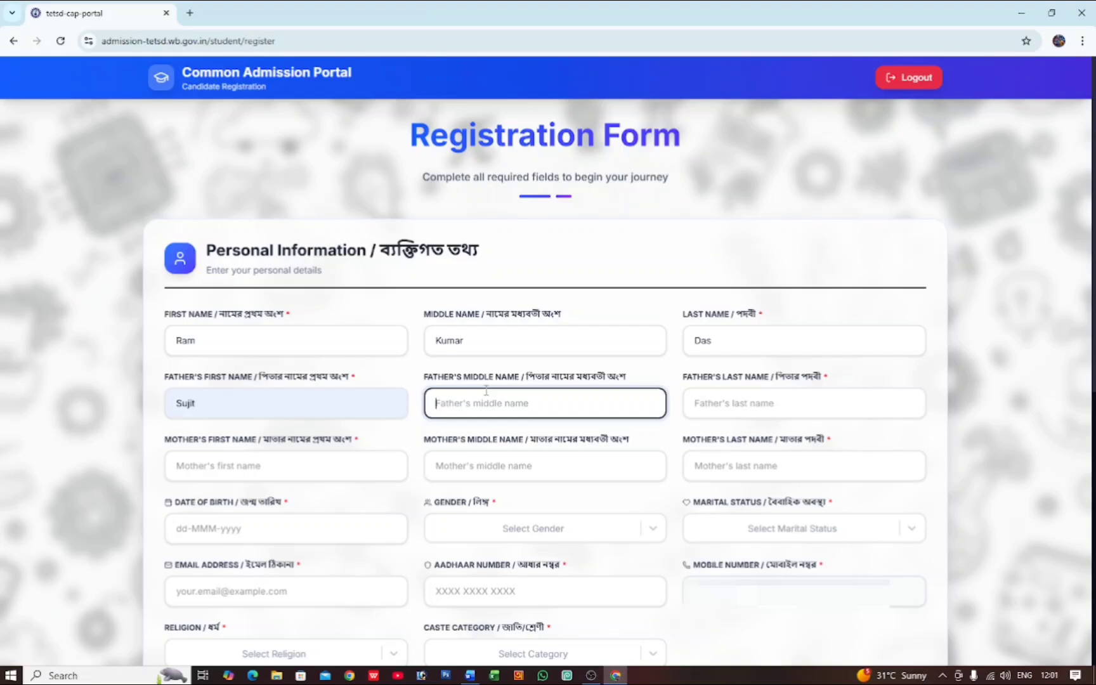
left_click(788, 402)
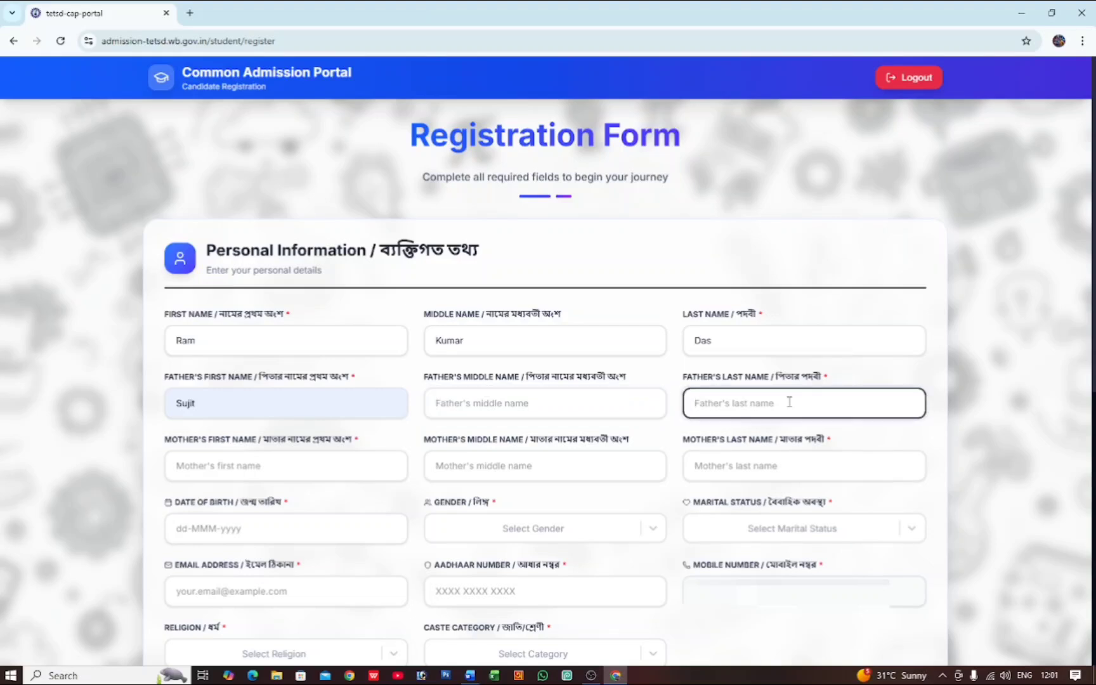
type("Das")
left_click(288, 461)
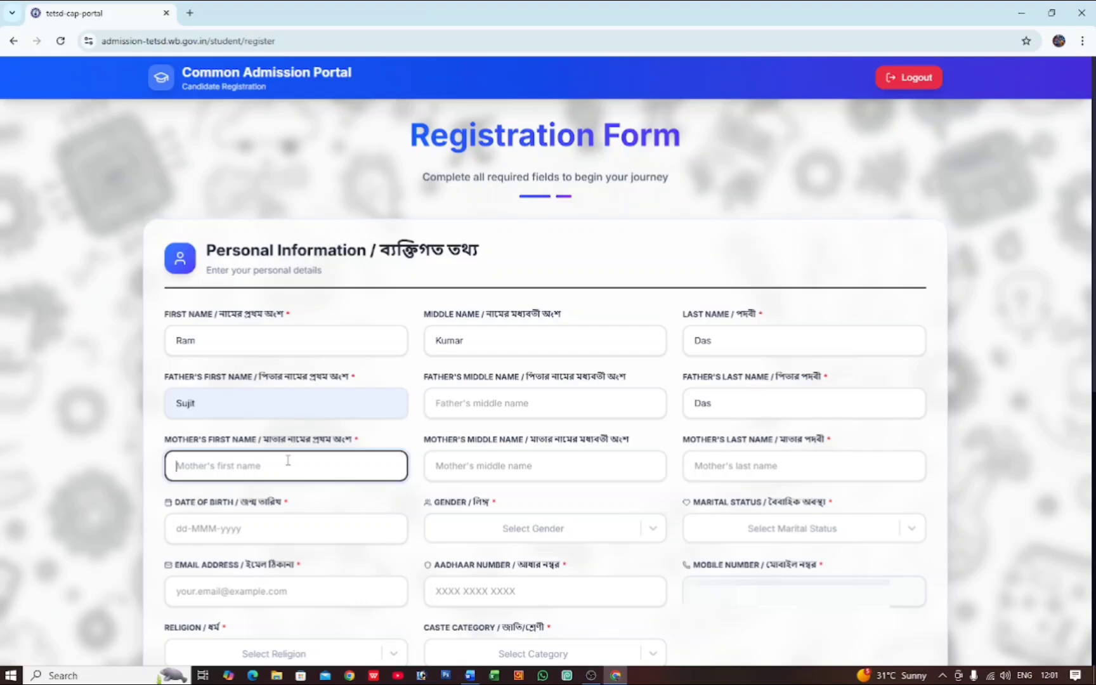
left_click(711, 465)
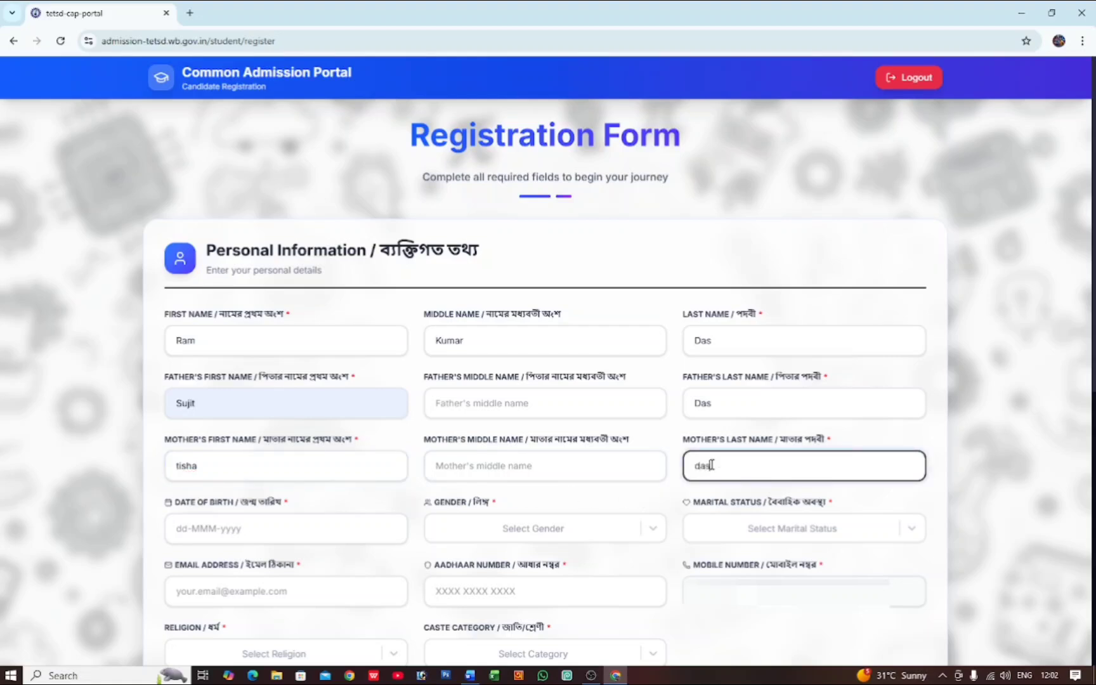
left_click(207, 529)
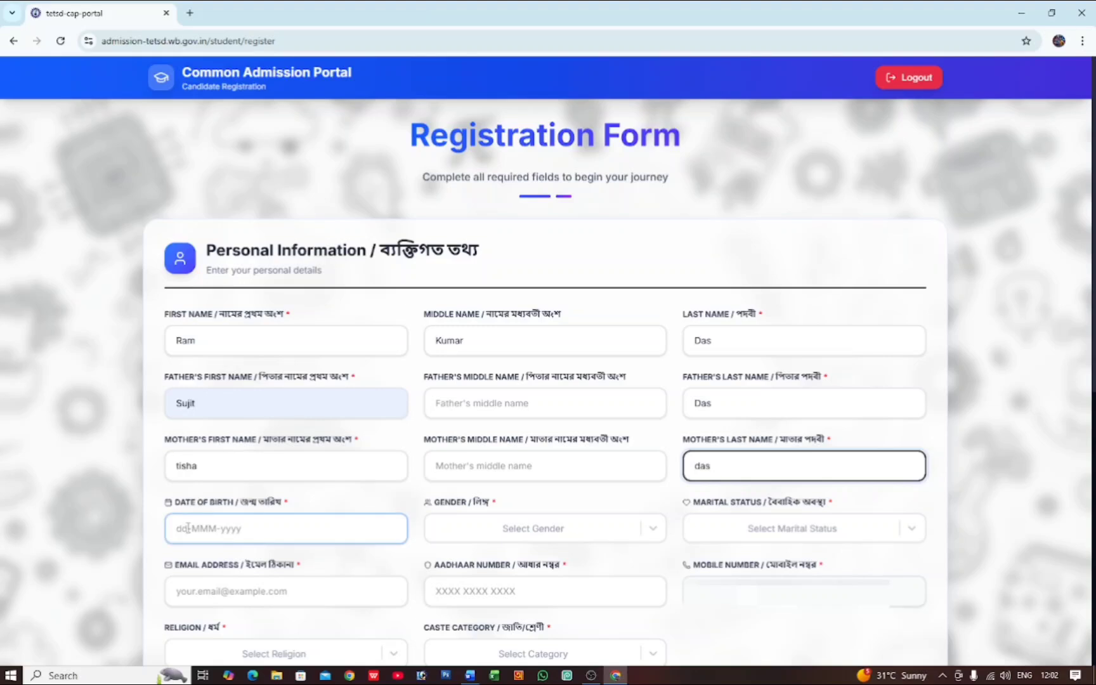
left_click(188, 528)
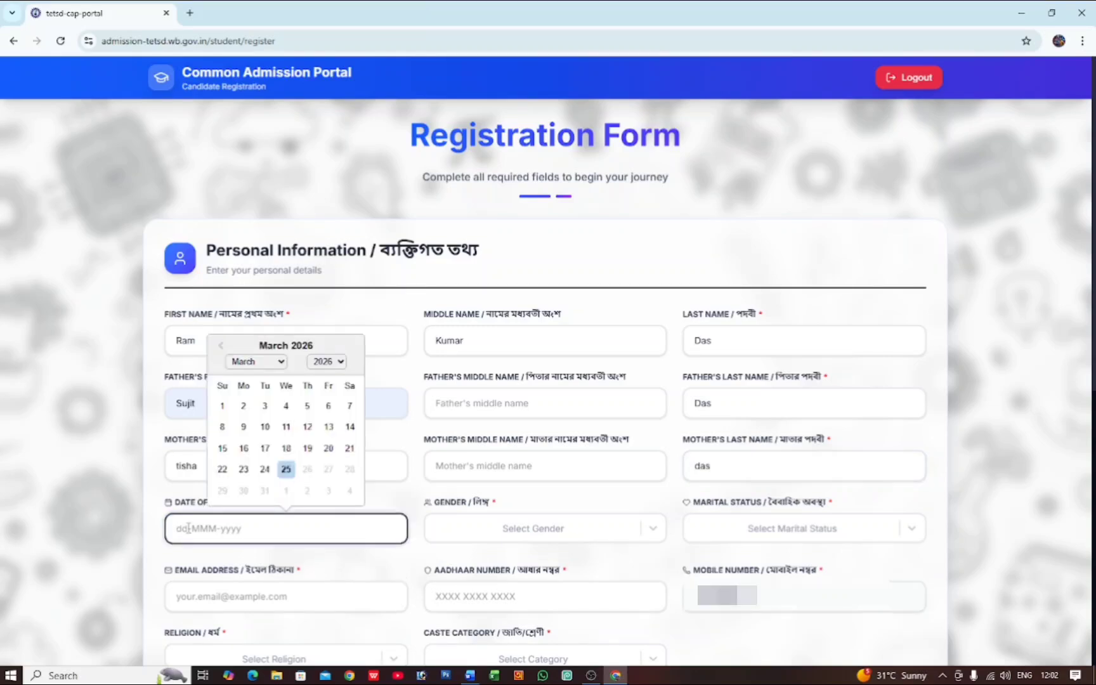
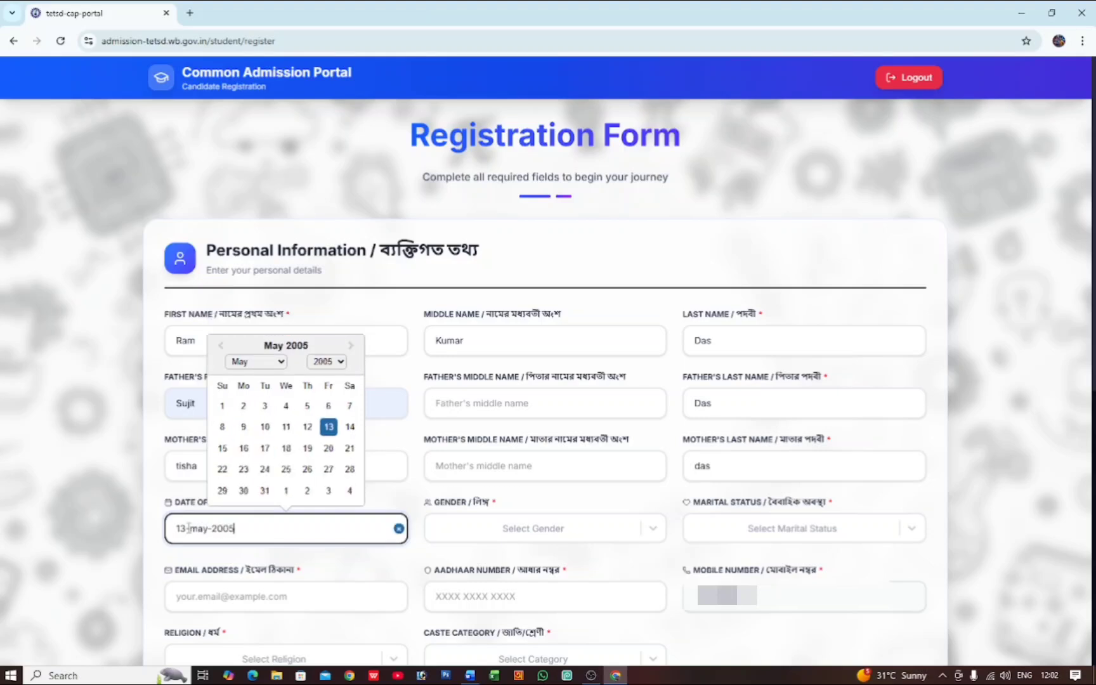
left_click(477, 525)
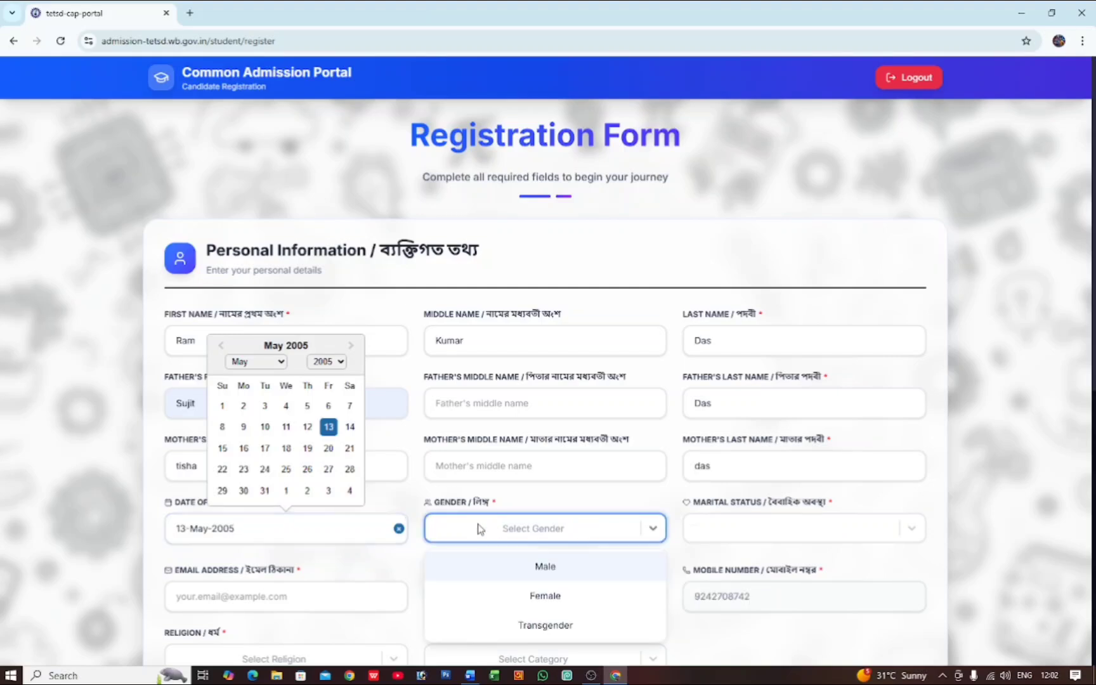
scroll(547, 536, "down", 1)
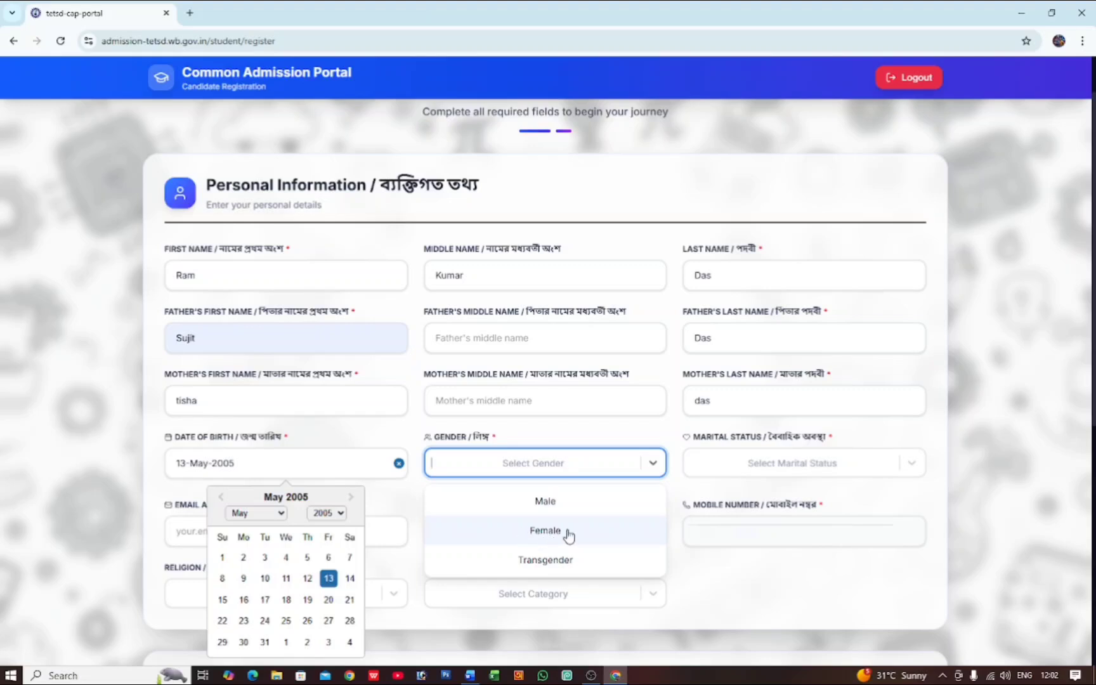
left_click(546, 501)
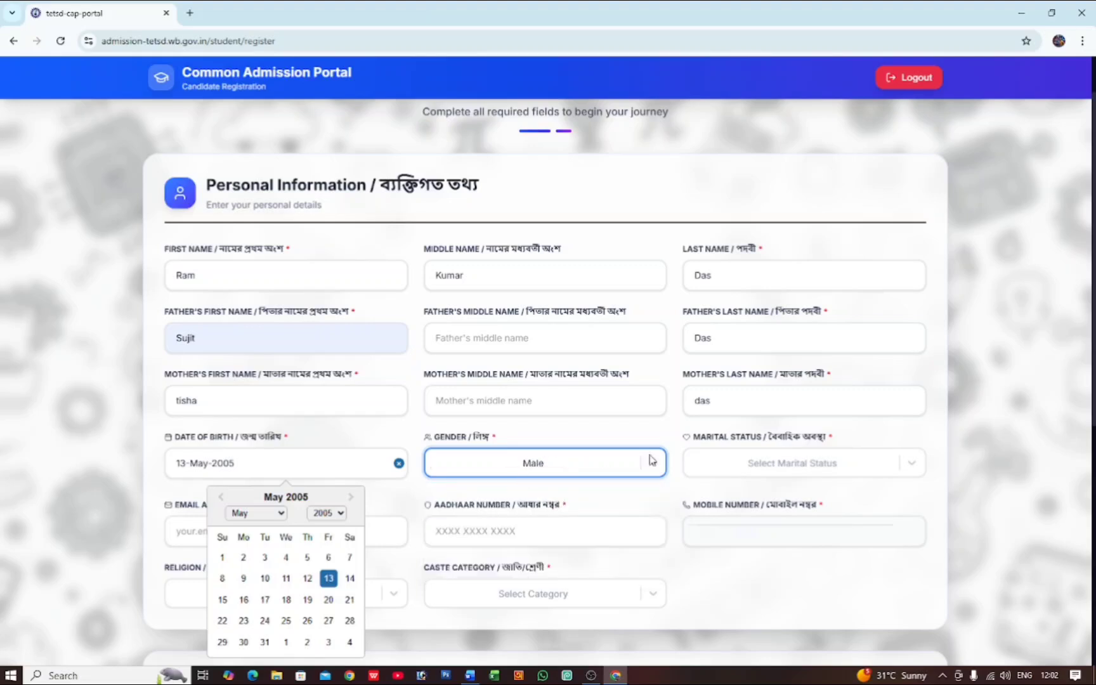
left_click(910, 464)
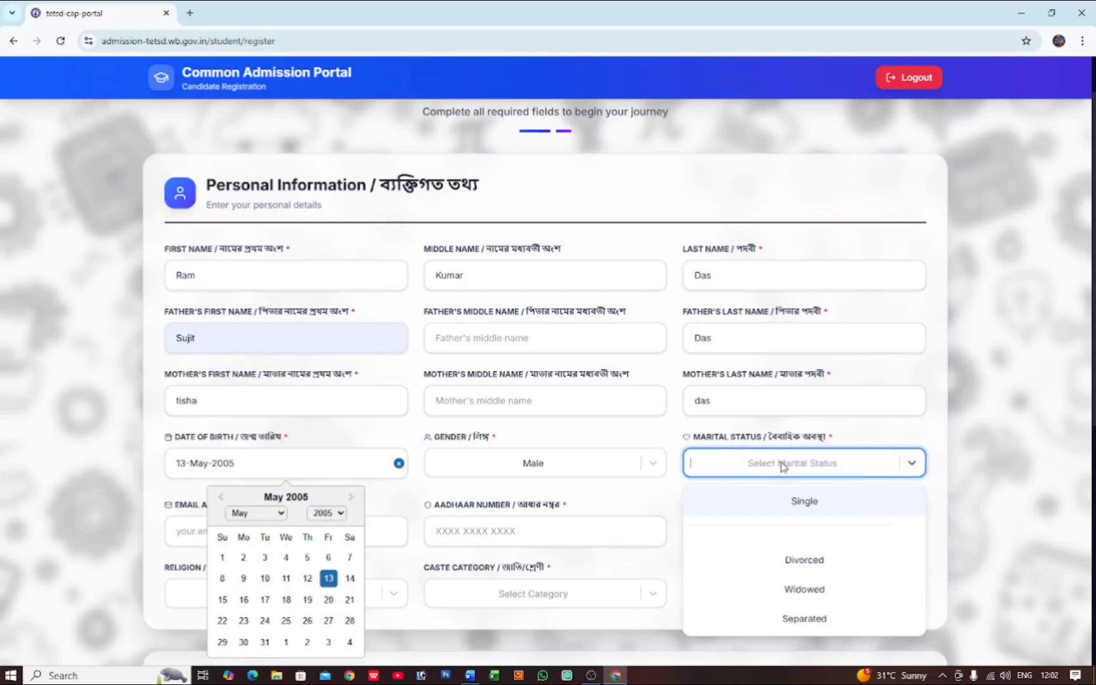
left_click(813, 502)
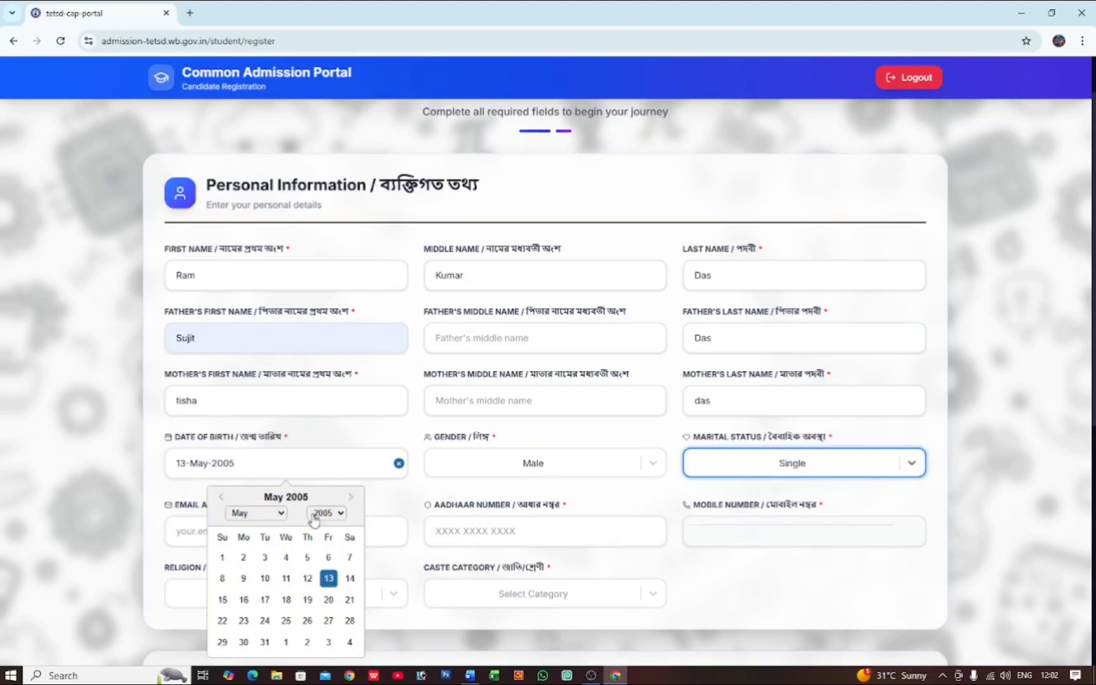
left_click(182, 527)
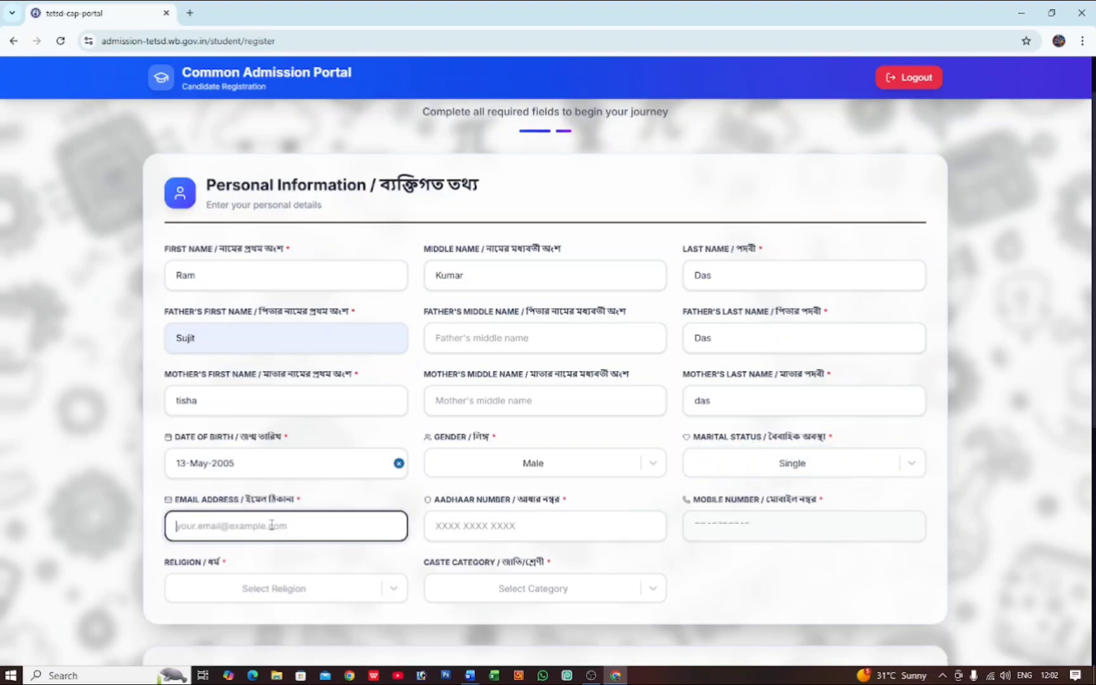
Step: Type the candidate's email address, fixing typos, then enter the Aadhaar number
type("s")
key("BackSpace")
left_click(444, 523)
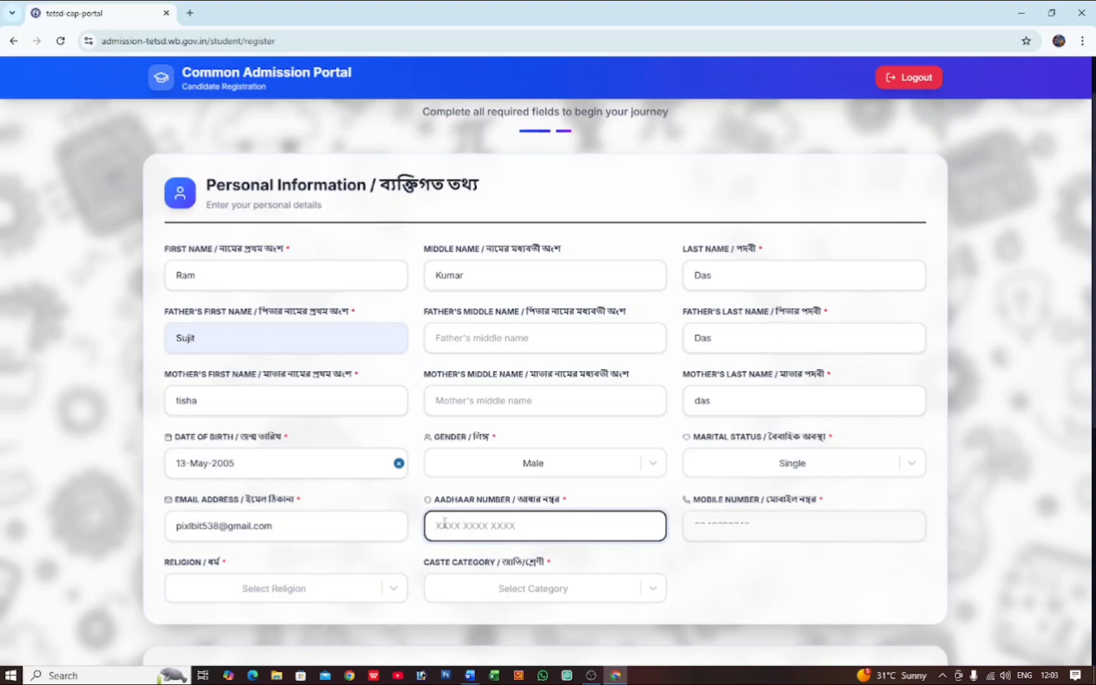
Step: Choose Hinduism as religion and General as caste category, then scroll to the address section
left_click(392, 589)
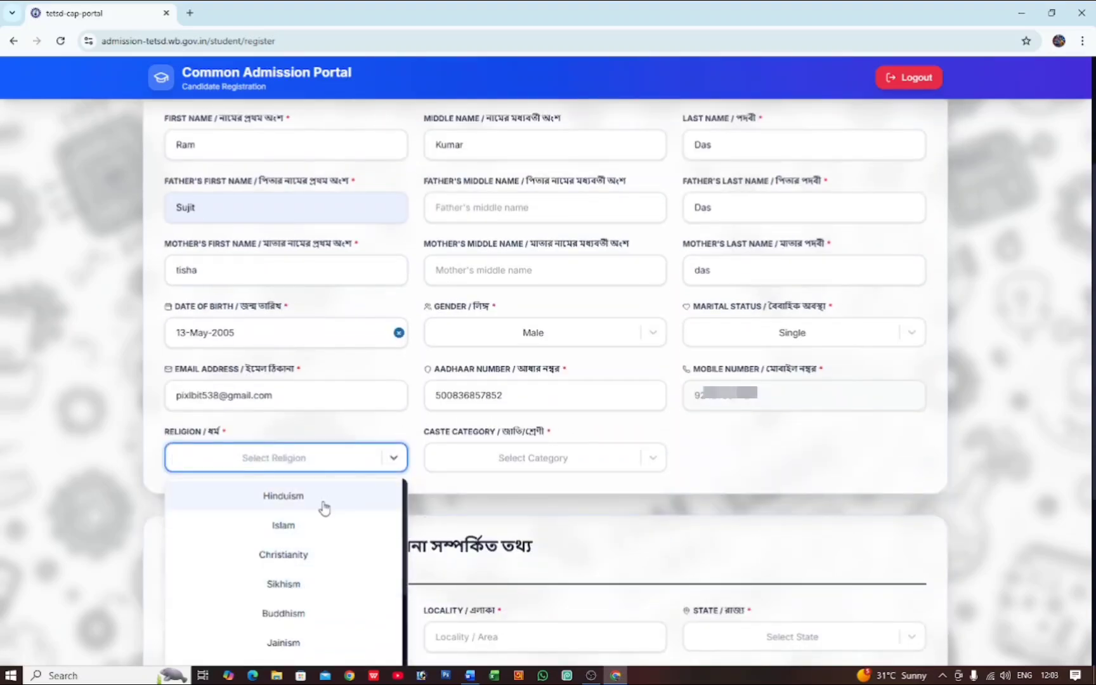
left_click(297, 497)
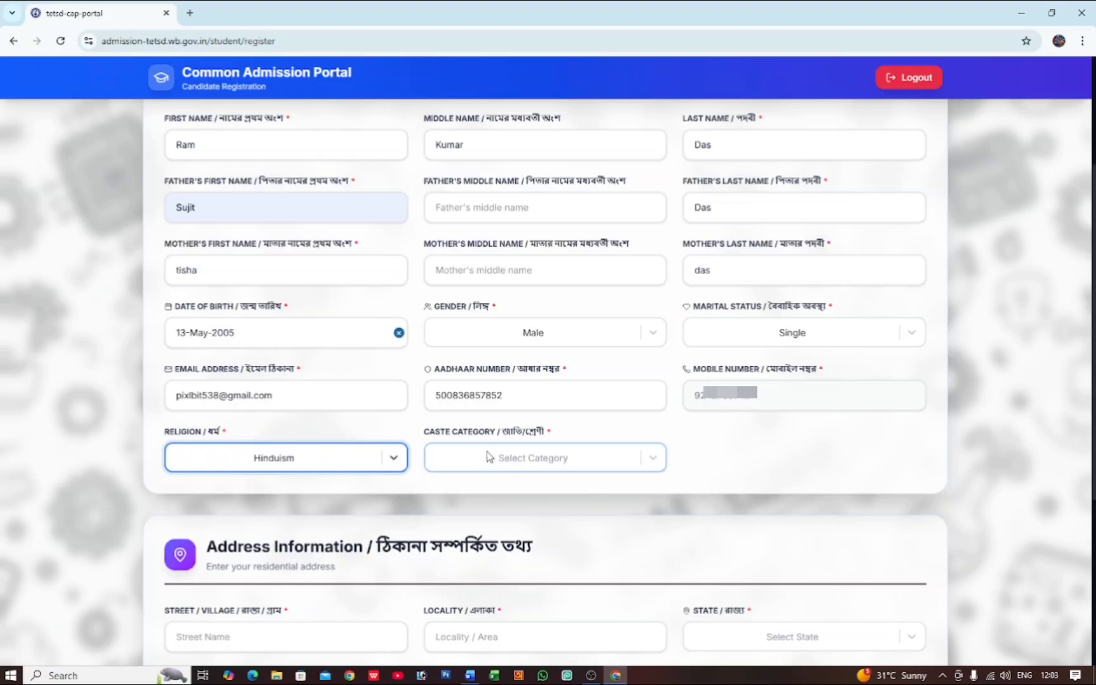
left_click(652, 457)
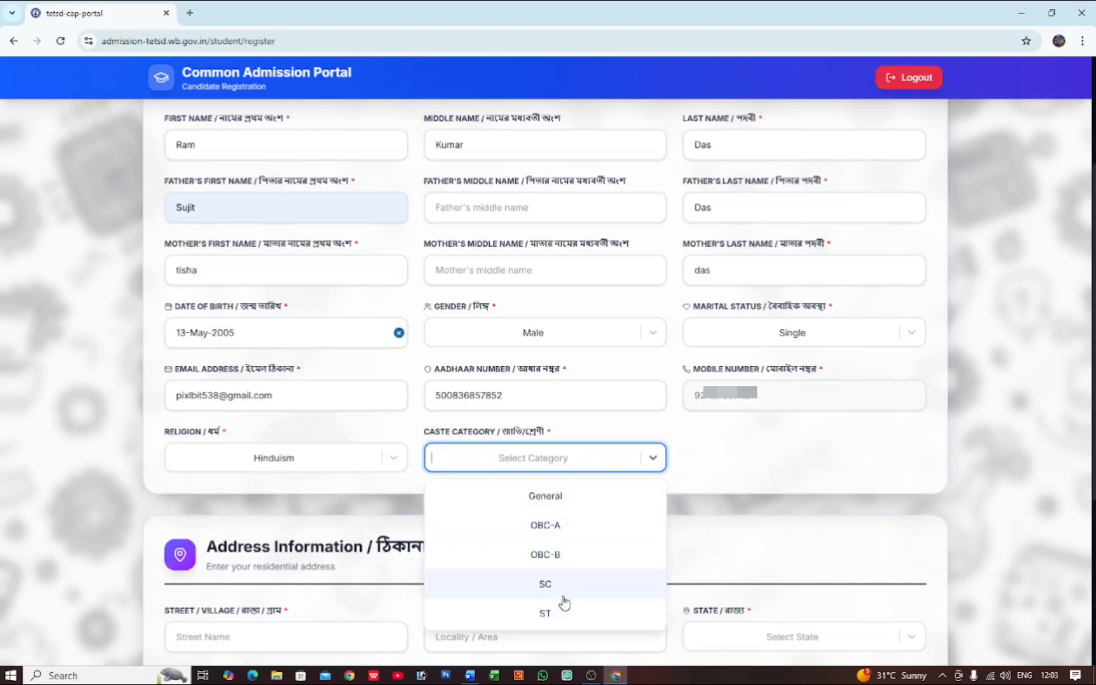
left_click(569, 498)
scroll(507, 501, "down", 3)
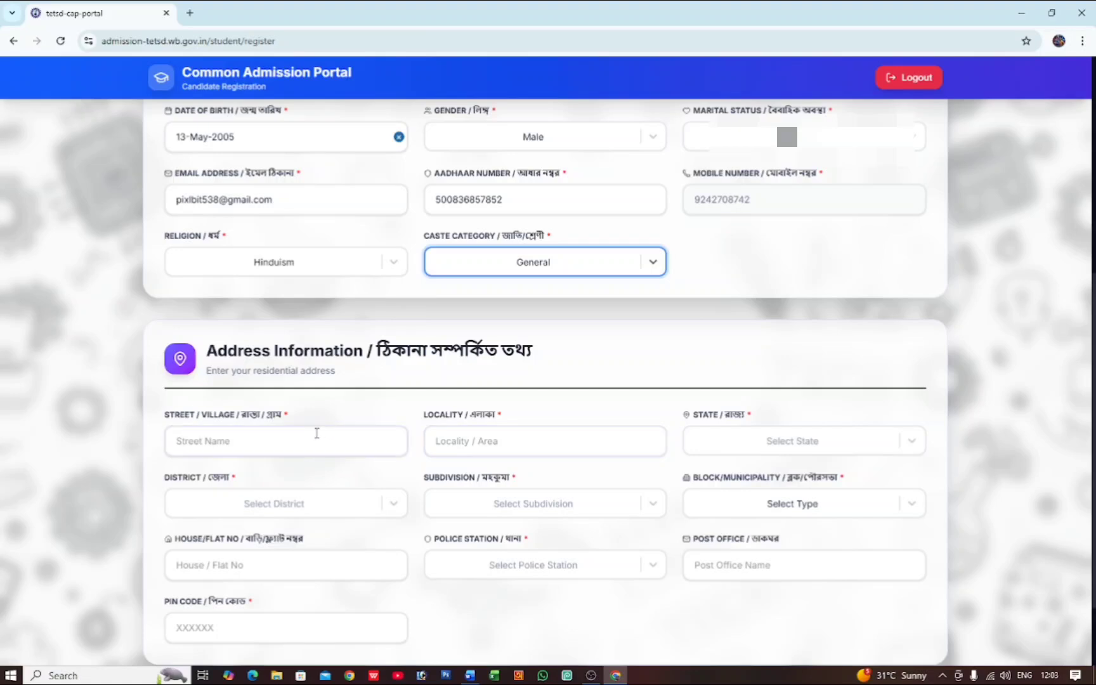
left_click(268, 436)
Step: Enter the street/village and the locality of the candidate's address
left_click(253, 441)
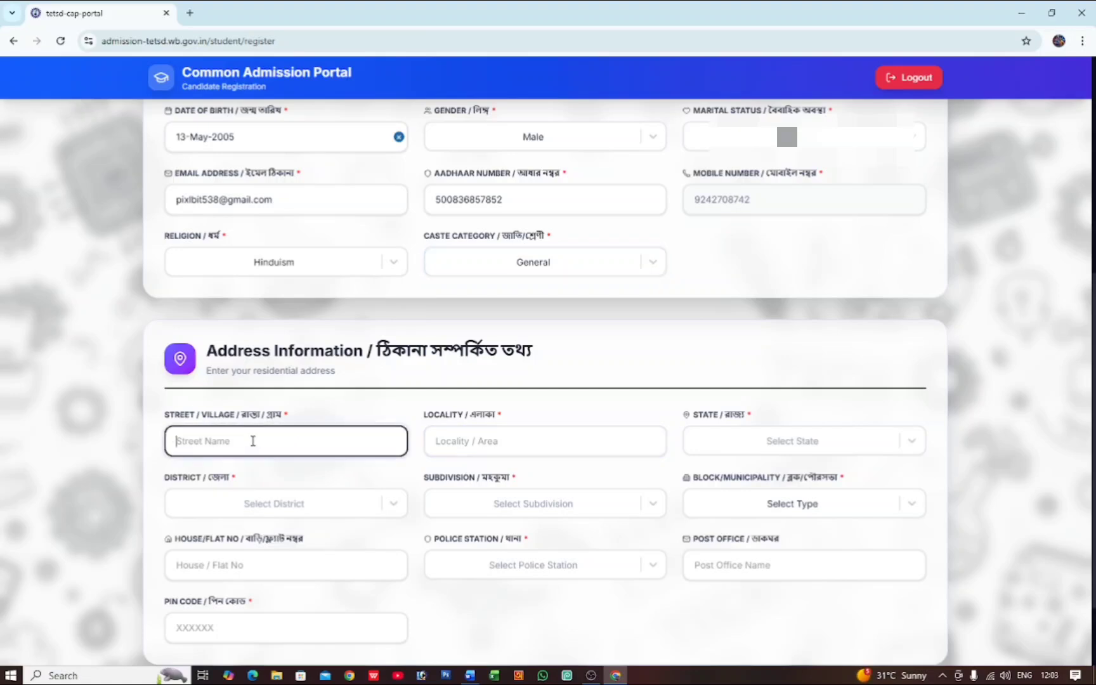
type("D")
key("BackSpace")
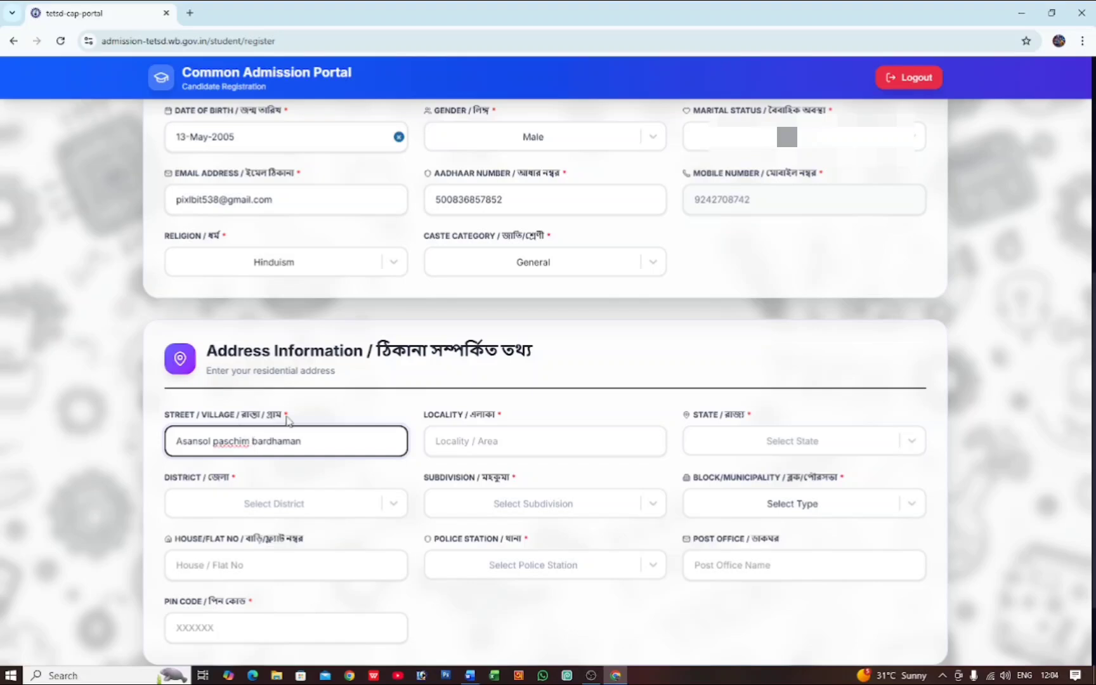
left_click(498, 442)
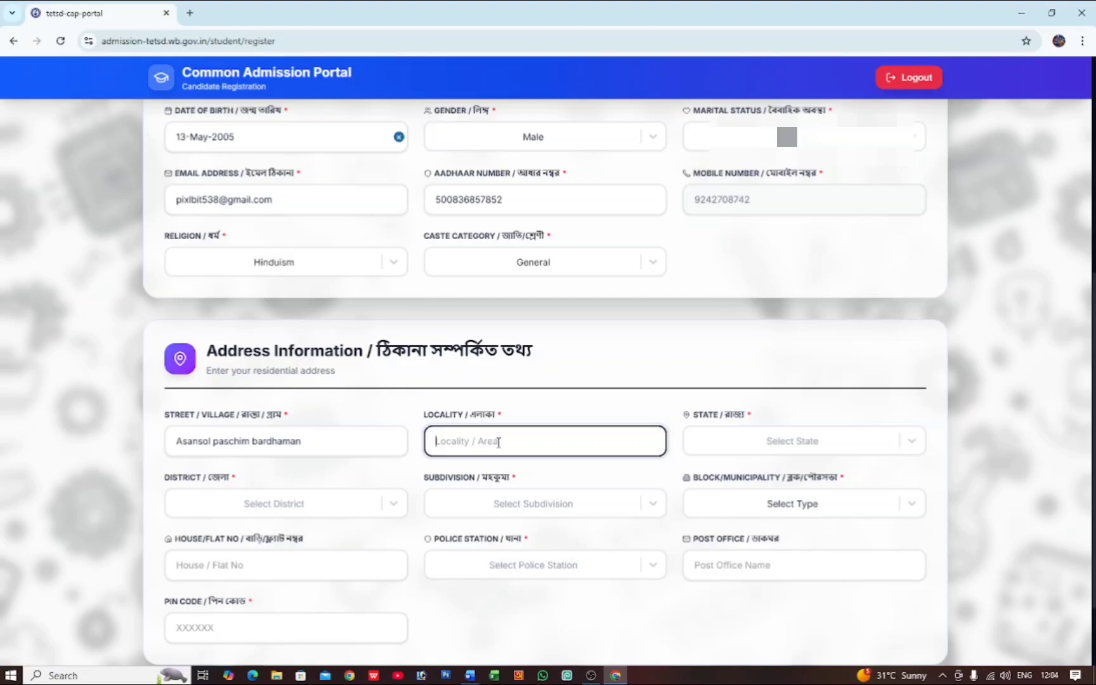
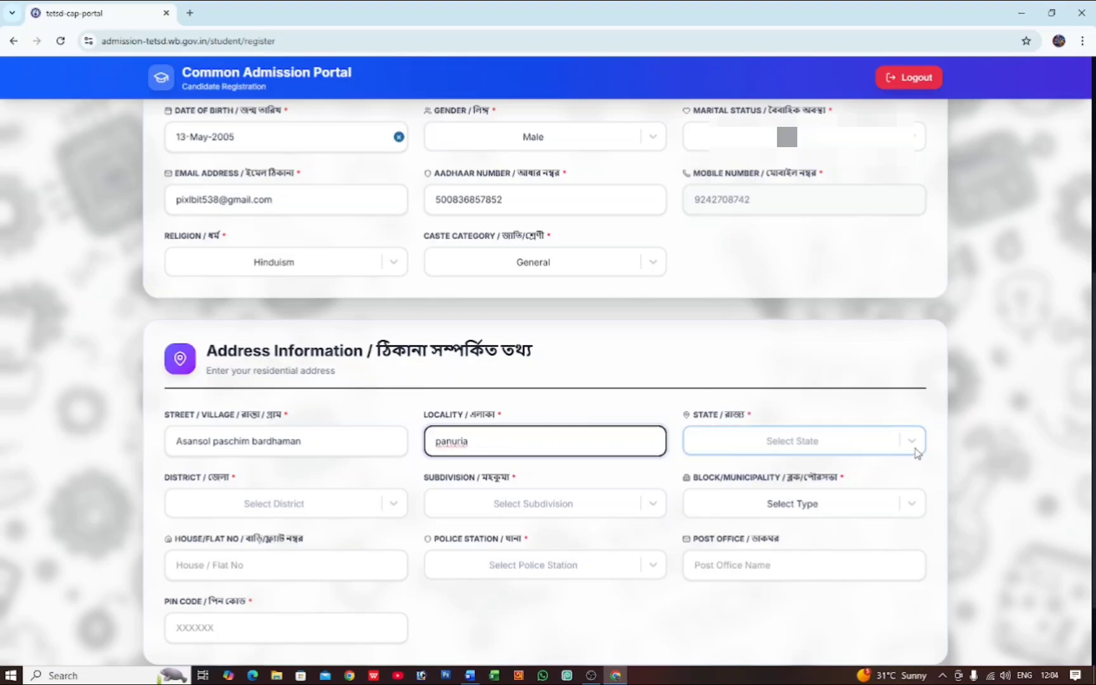
Step: Set the address state to West Bengal
left_click(913, 445)
scroll(801, 490, "down", 3)
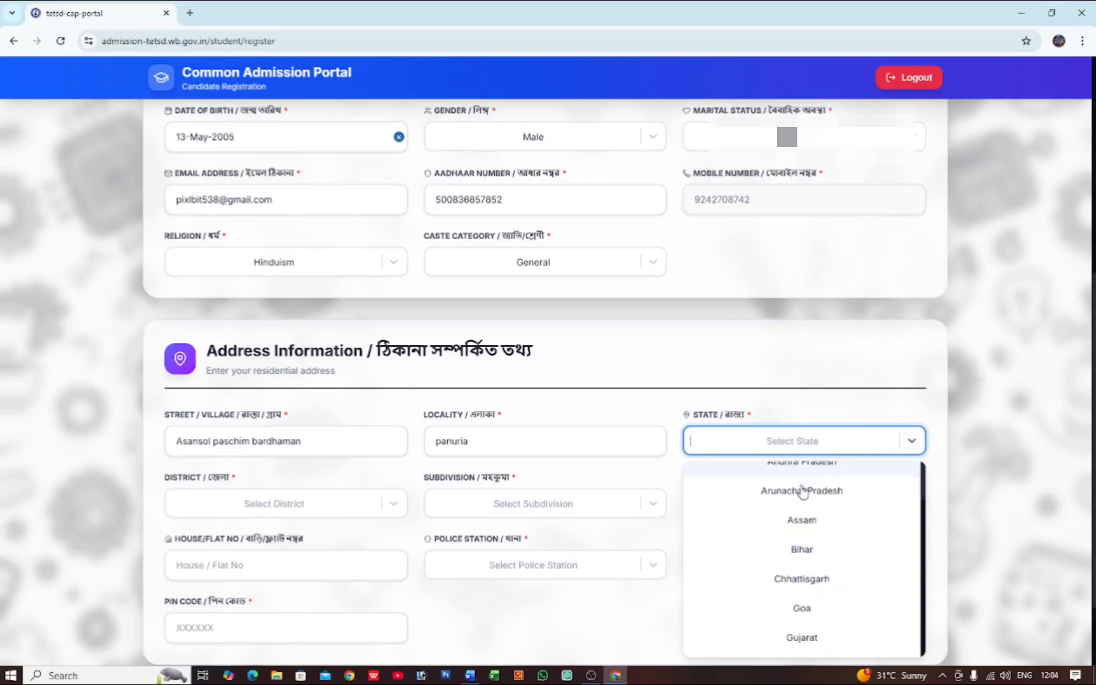
scroll(802, 490, "down", 2)
scroll(800, 511, "down", 2)
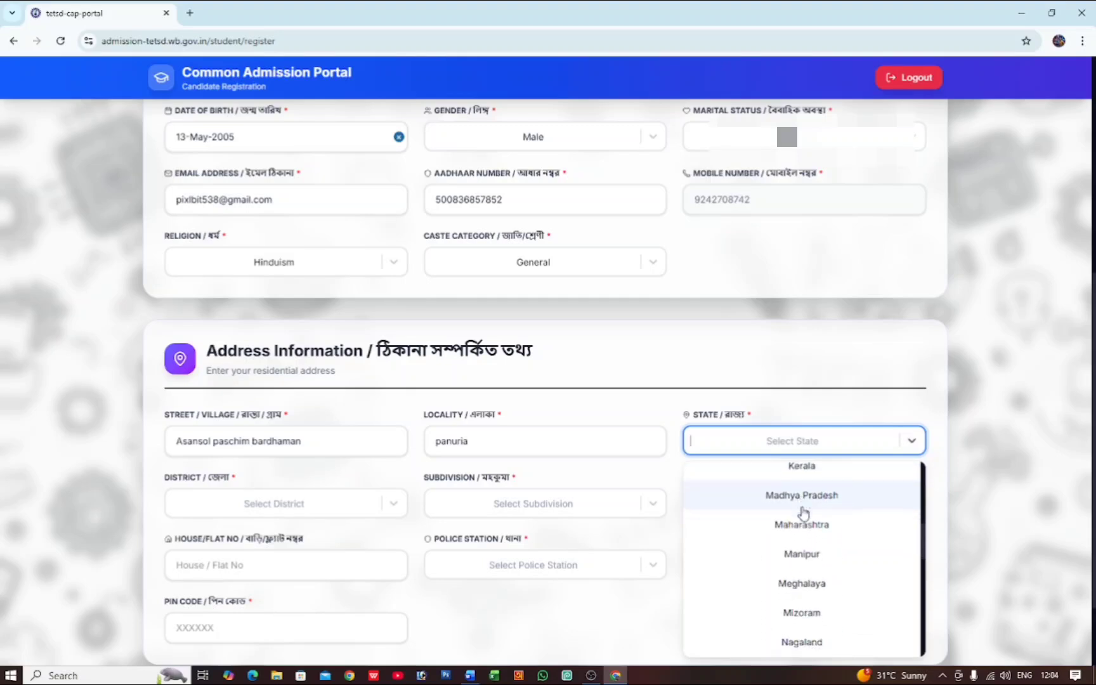
scroll(802, 516, "down", 5)
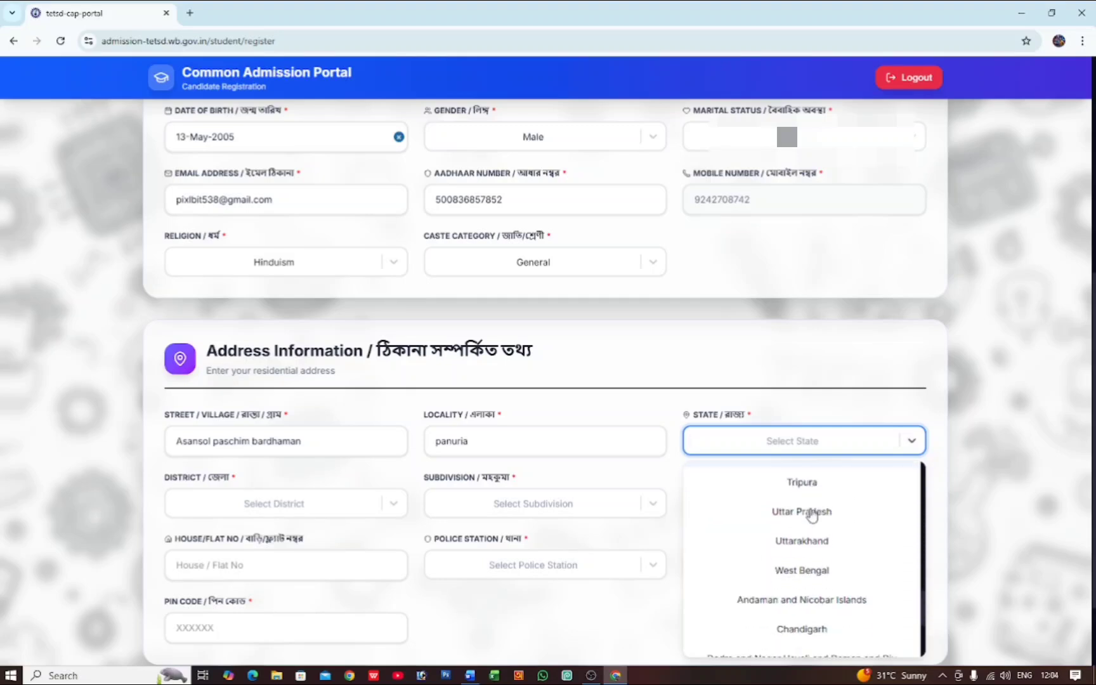
left_click(804, 497)
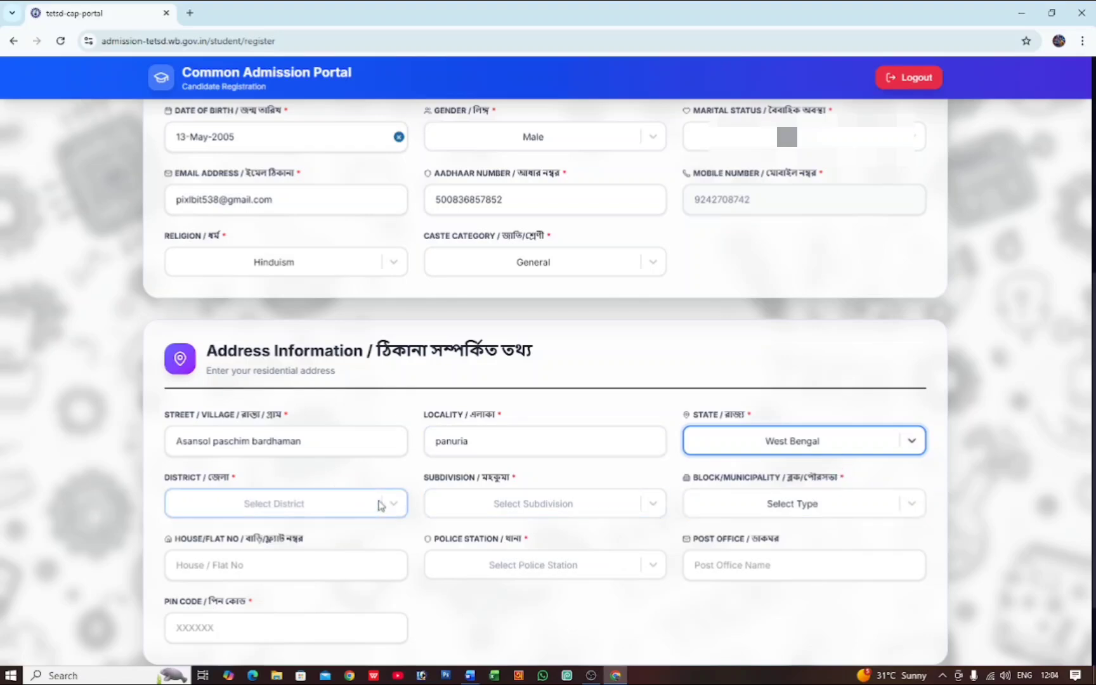
Step: Choose district PASCHIM BARDHAMAN and subdivision ASANSOL
left_click(388, 504)
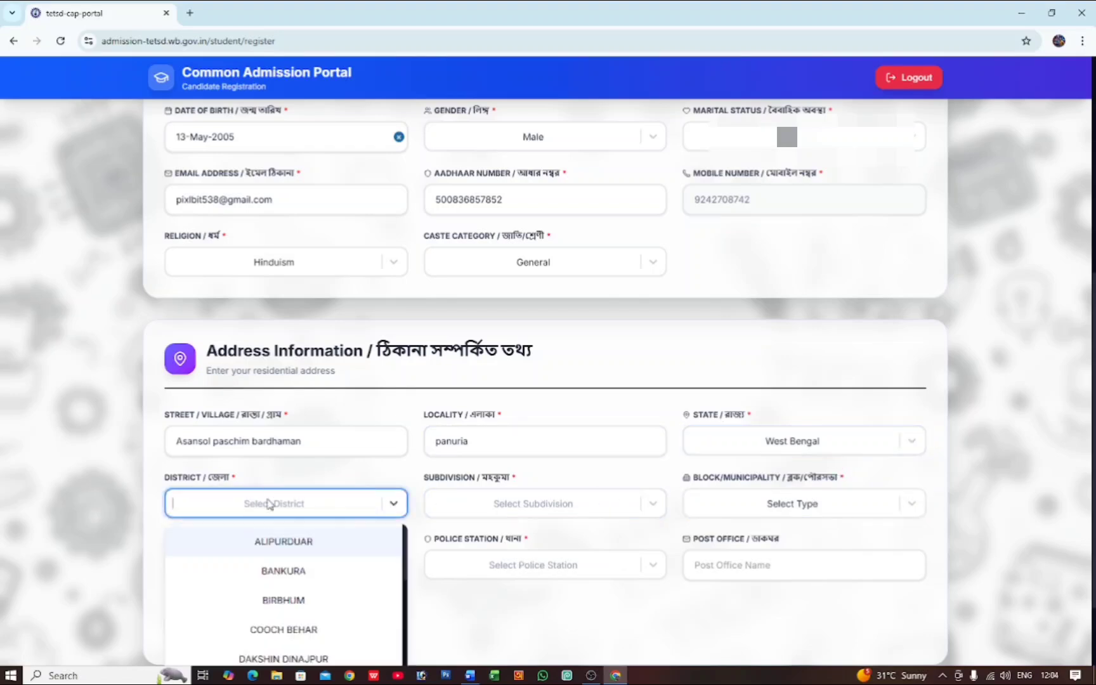
scroll(293, 549, "down", 7)
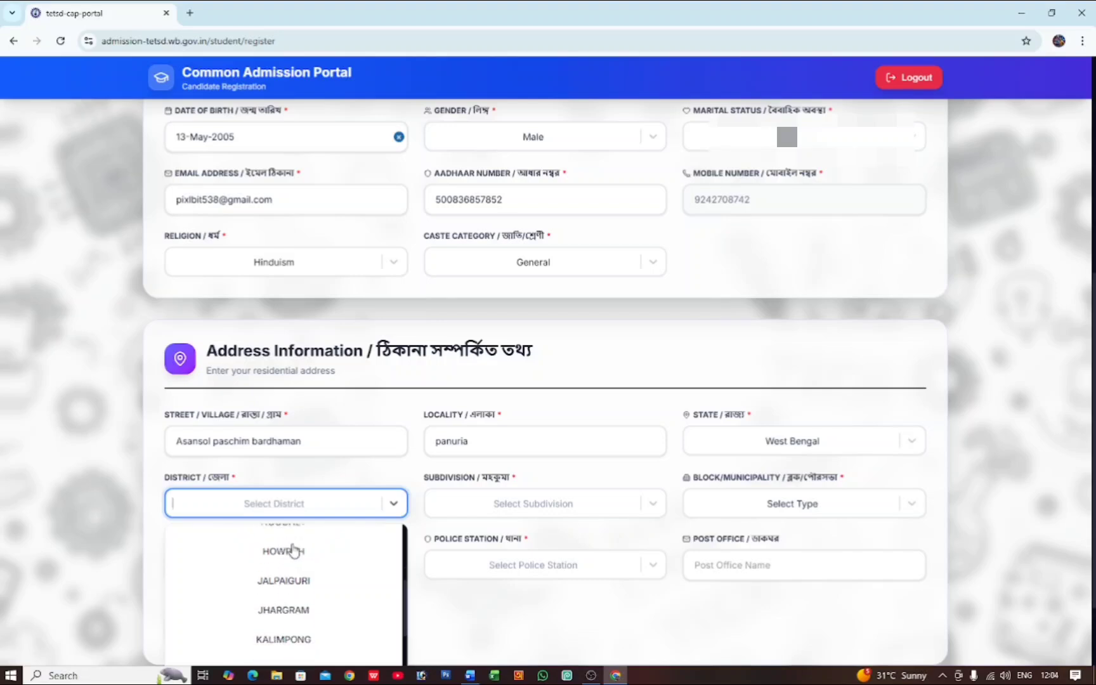
scroll(293, 549, "down", 5)
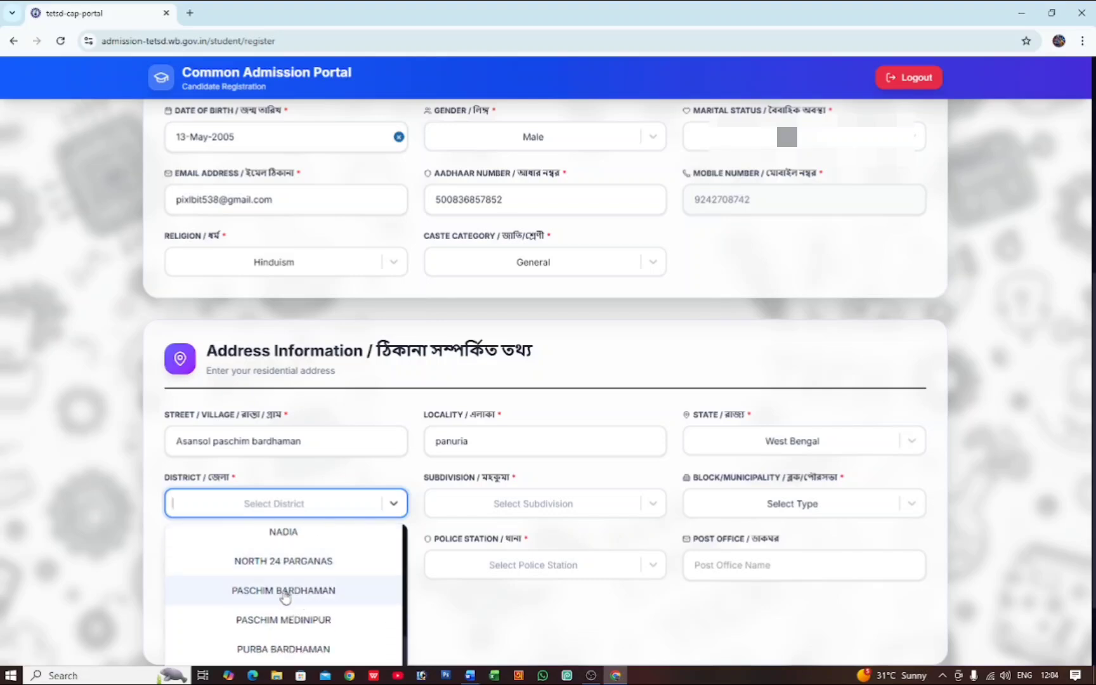
left_click(279, 591)
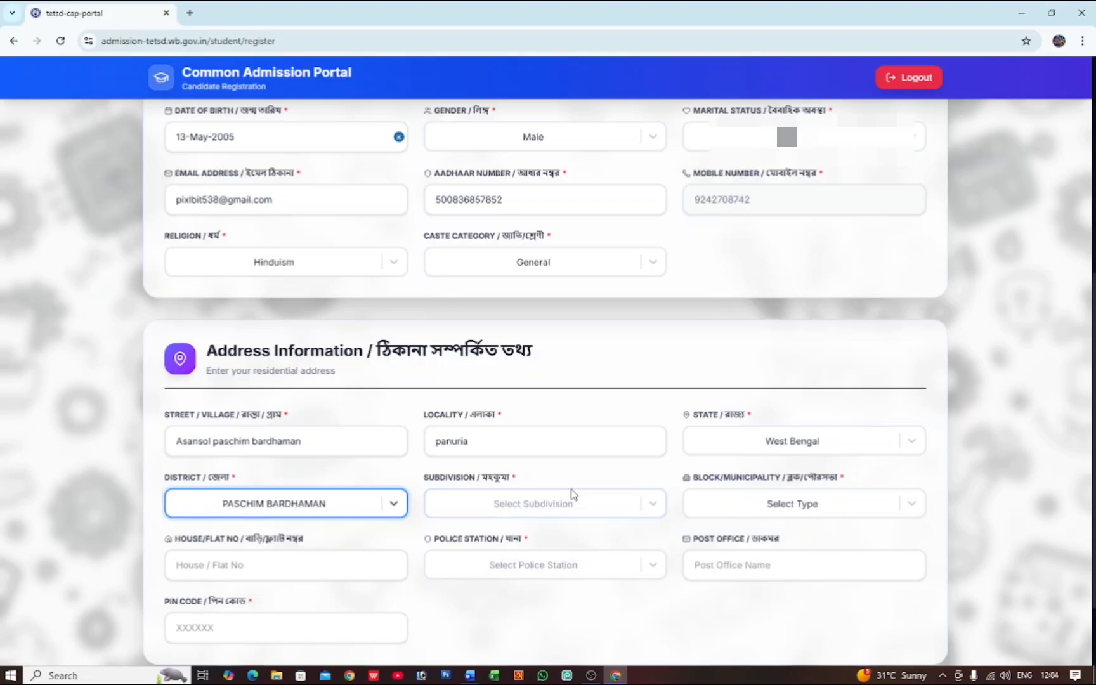
left_click(596, 507)
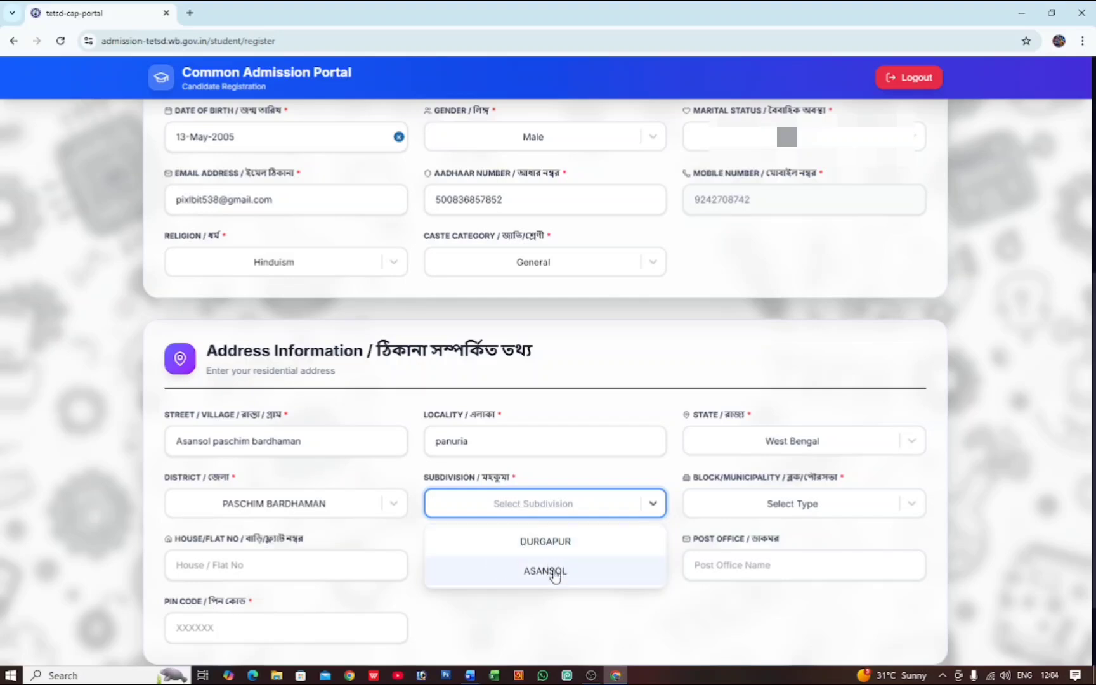
left_click(550, 572)
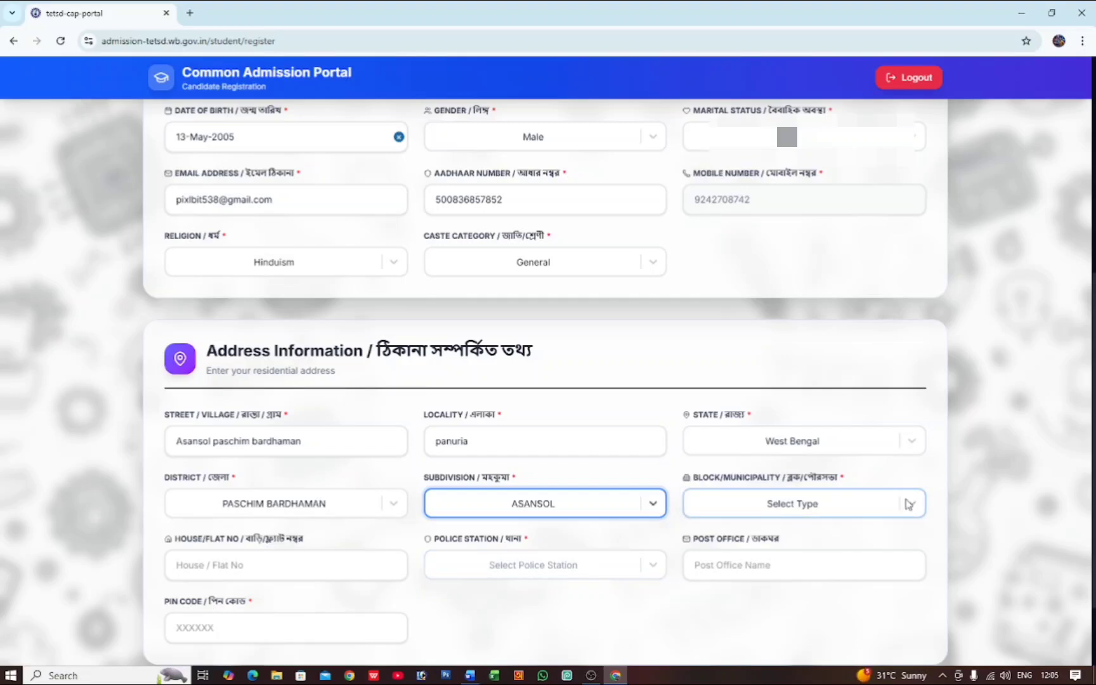
Step: Set Block/Municipality to Block, block BARABANI and gram panchayat JAMGRAM
left_click(914, 505)
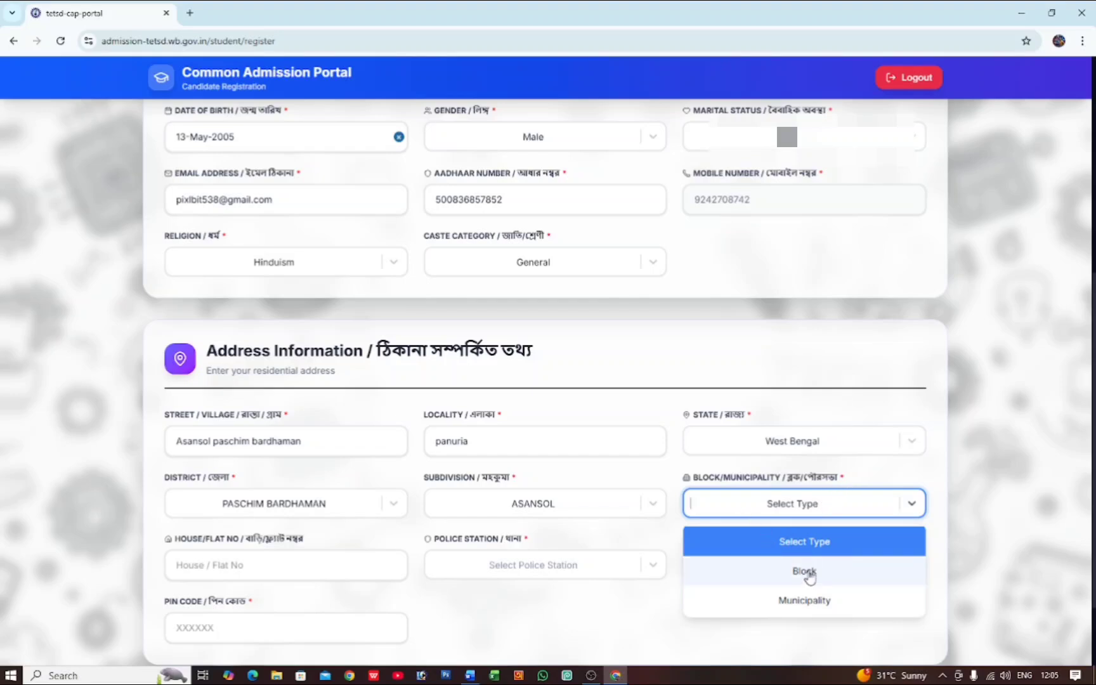
left_click(817, 574)
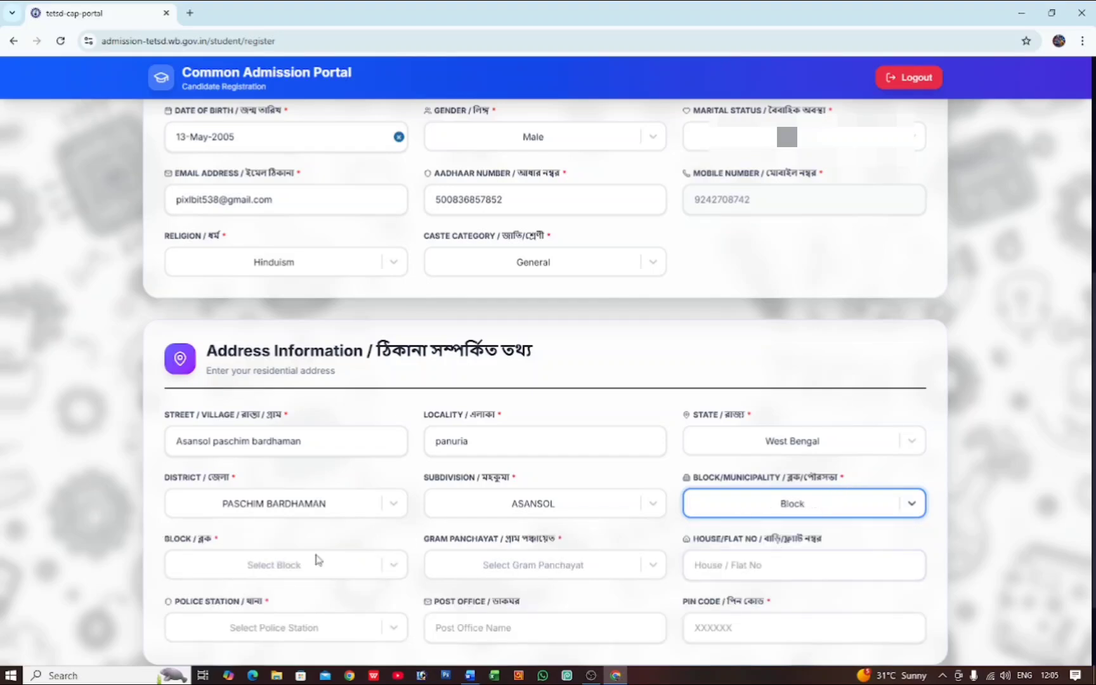
left_click(389, 566)
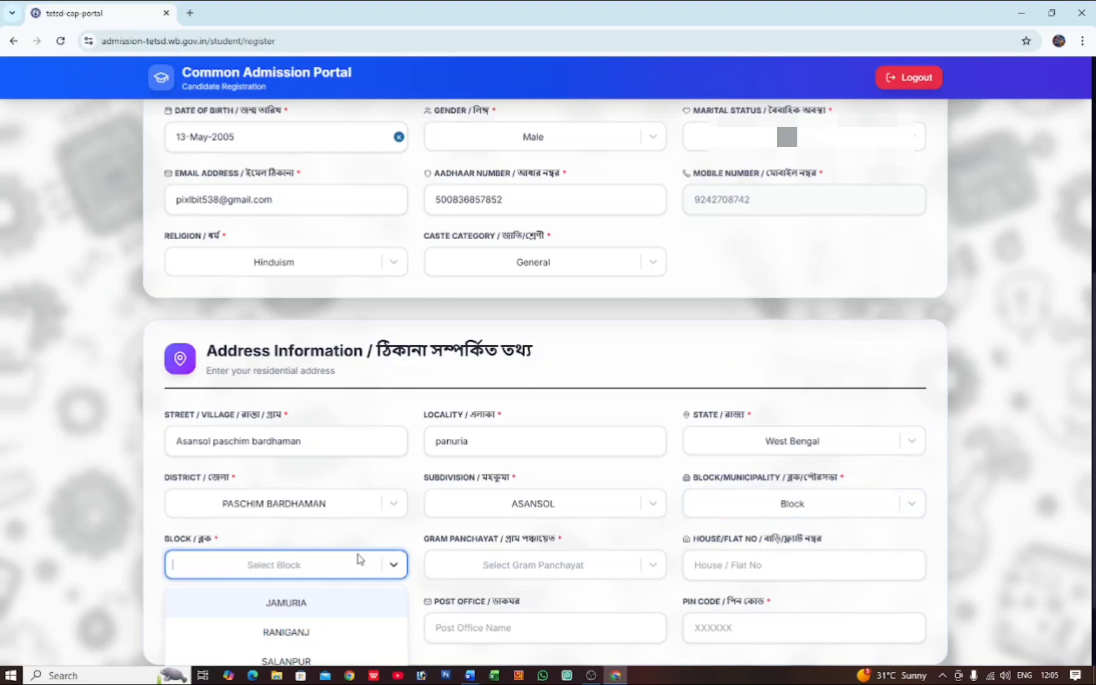
scroll(324, 567, "down", 1)
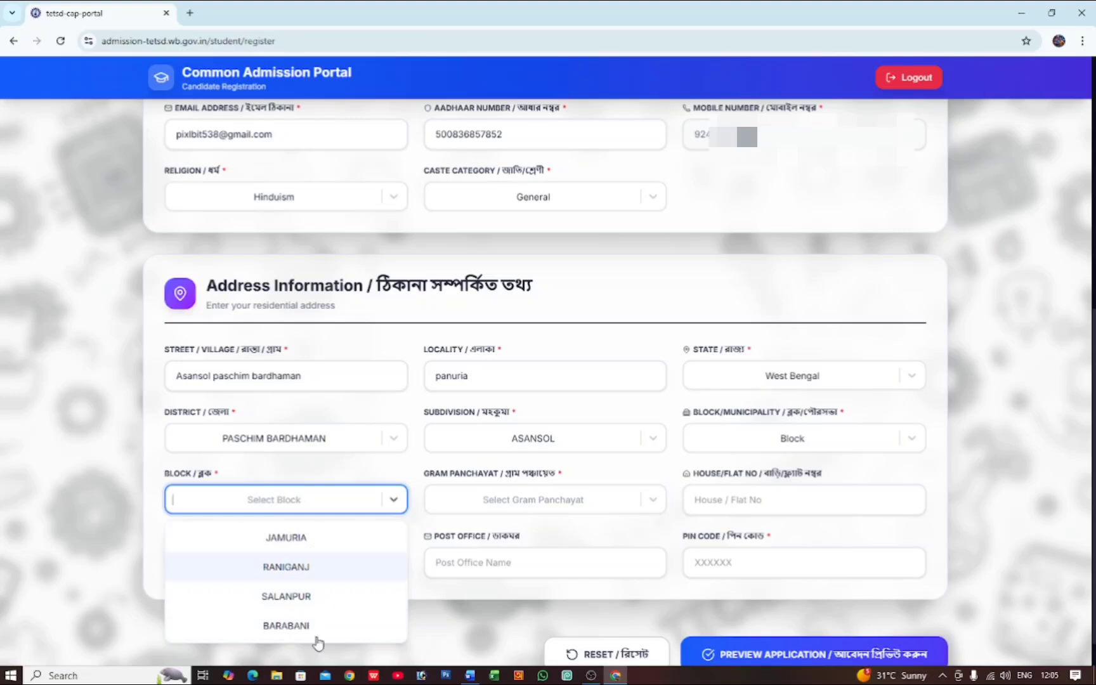
left_click(312, 626)
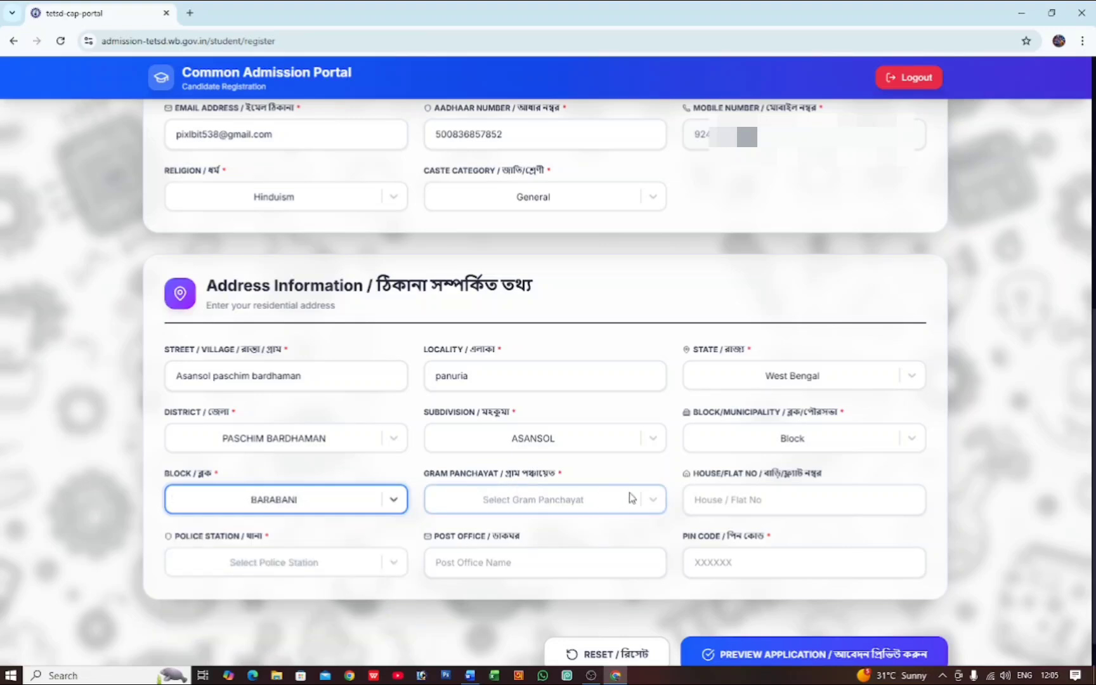
left_click(655, 501)
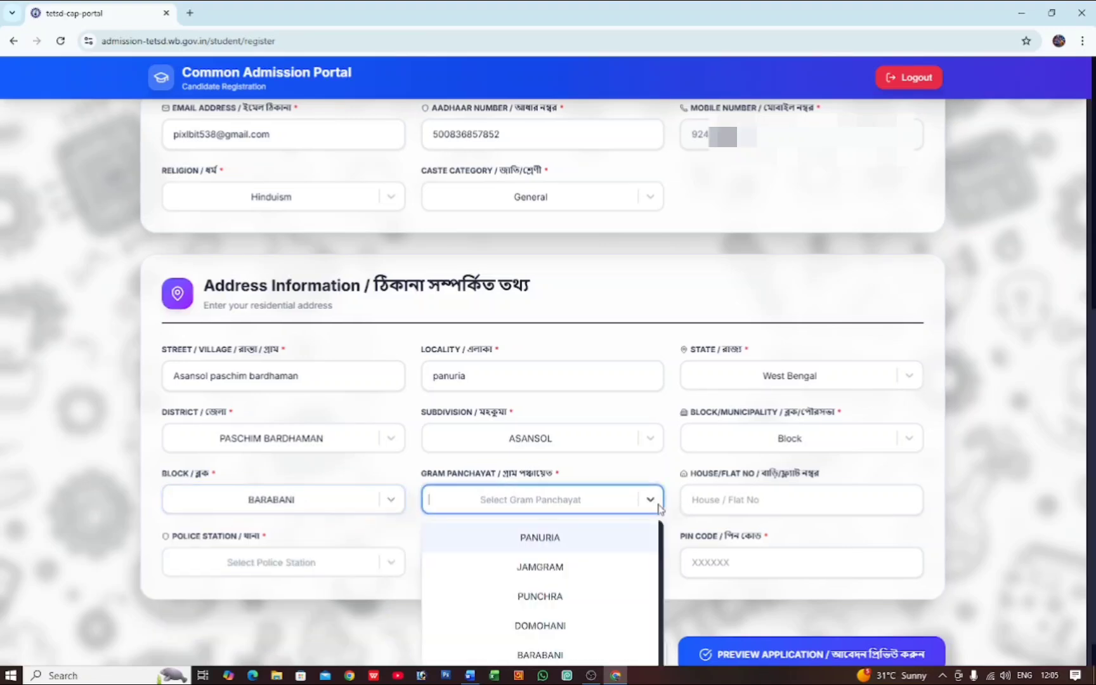
left_click(549, 570)
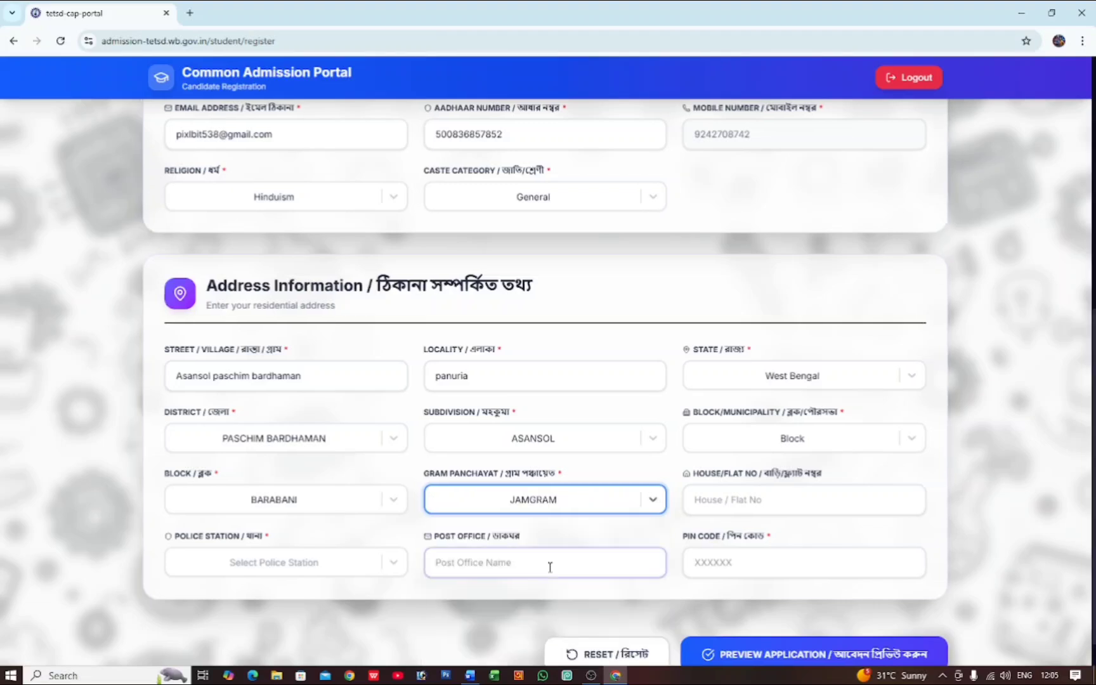
left_click(708, 500)
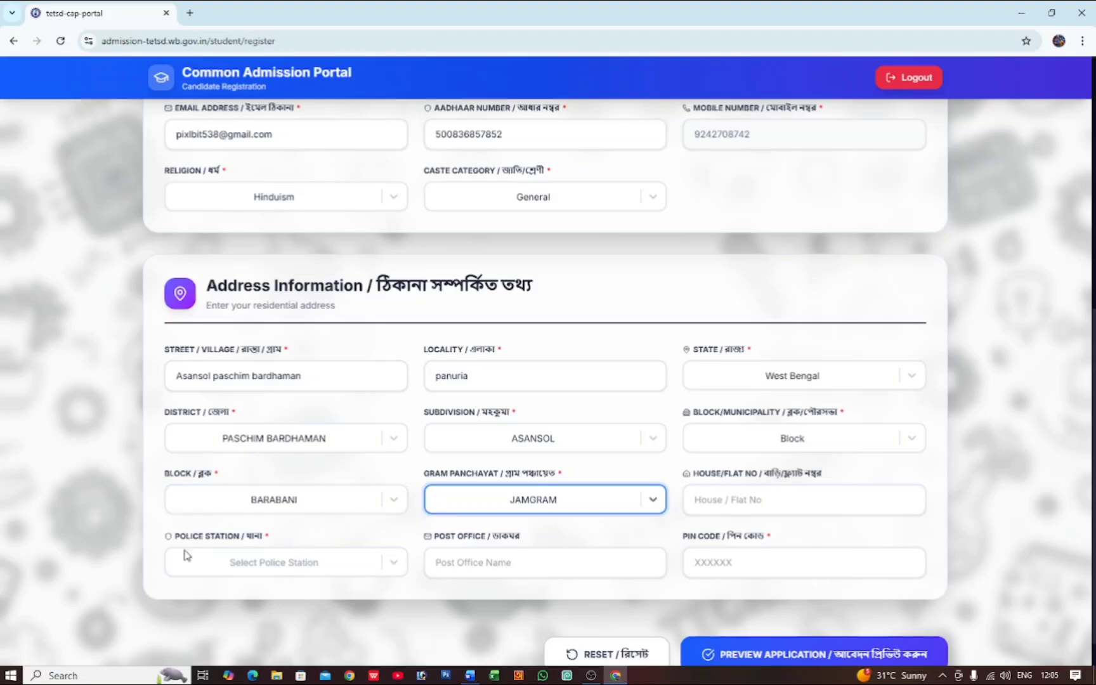
Step: Pick BARABONI PS from the Police Station dropdown list
left_click(394, 569)
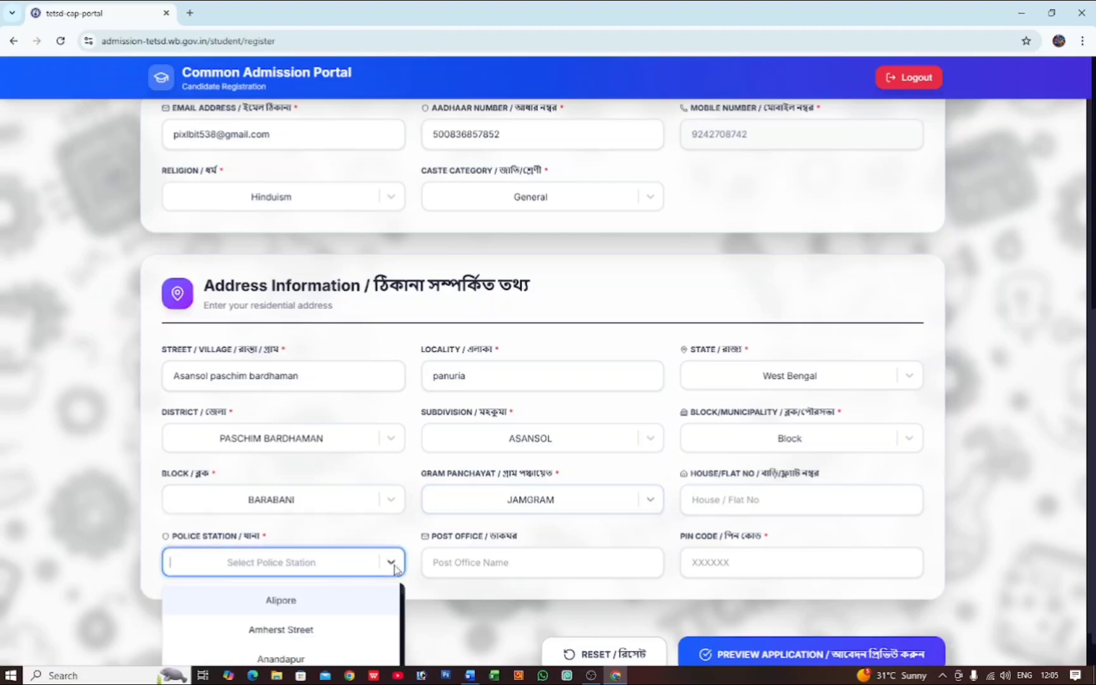
scroll(366, 579, "down", 1)
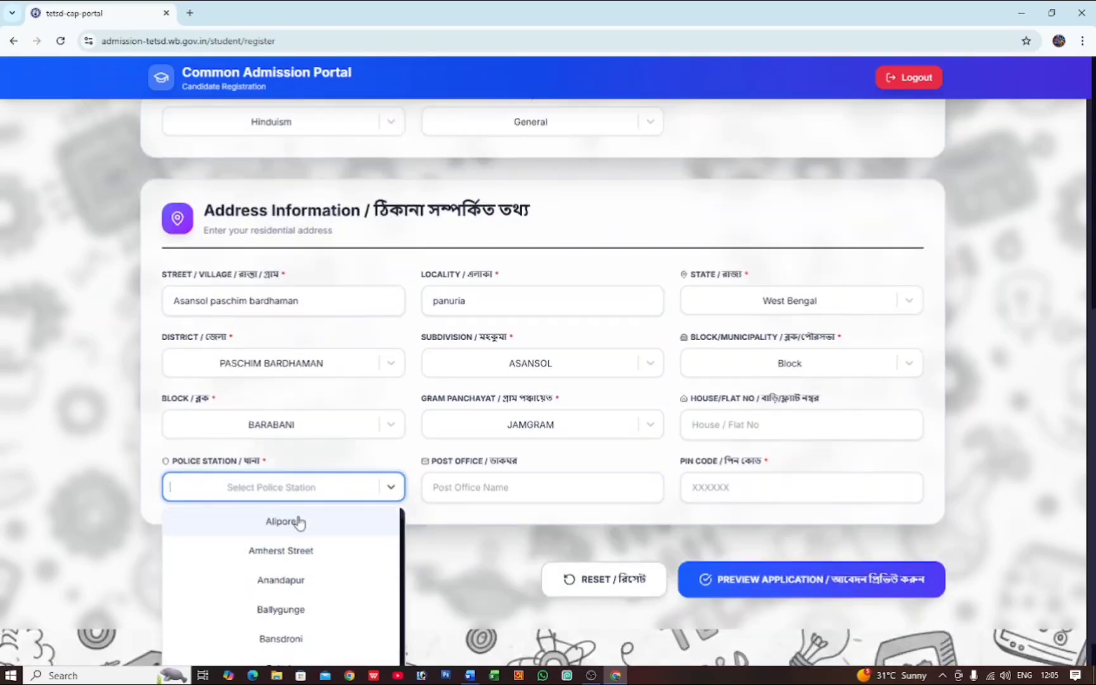
scroll(292, 539, "down", 8)
scroll(287, 552, "down", 8)
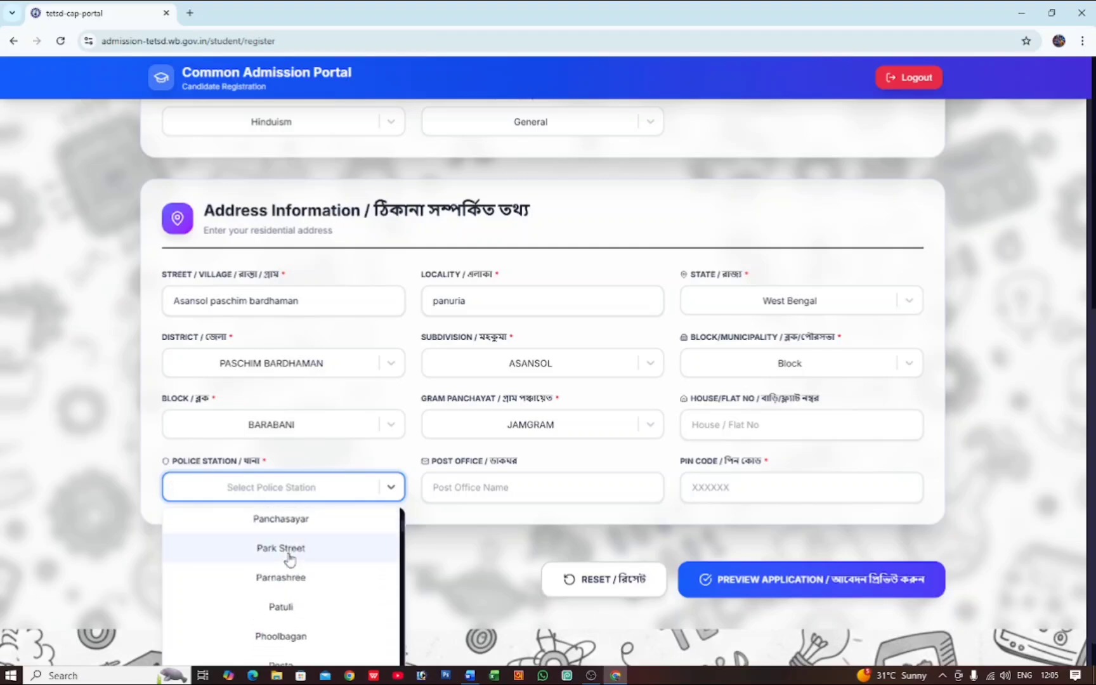
scroll(290, 557, "down", 5)
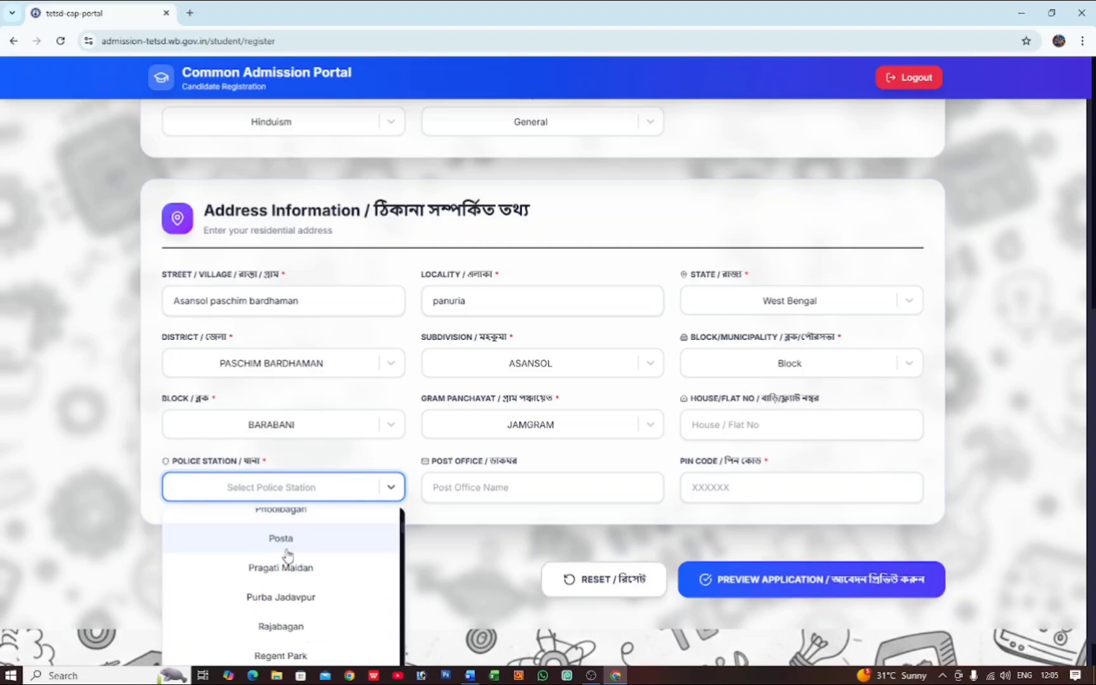
scroll(291, 557, "down", 6)
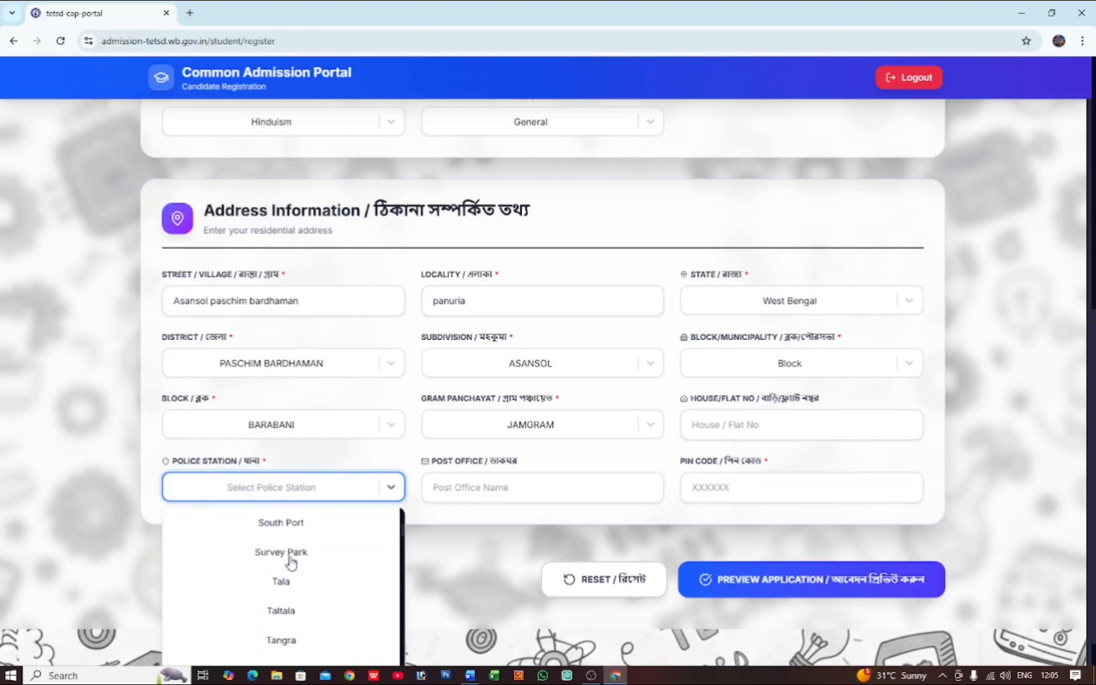
scroll(291, 562, "down", 8)
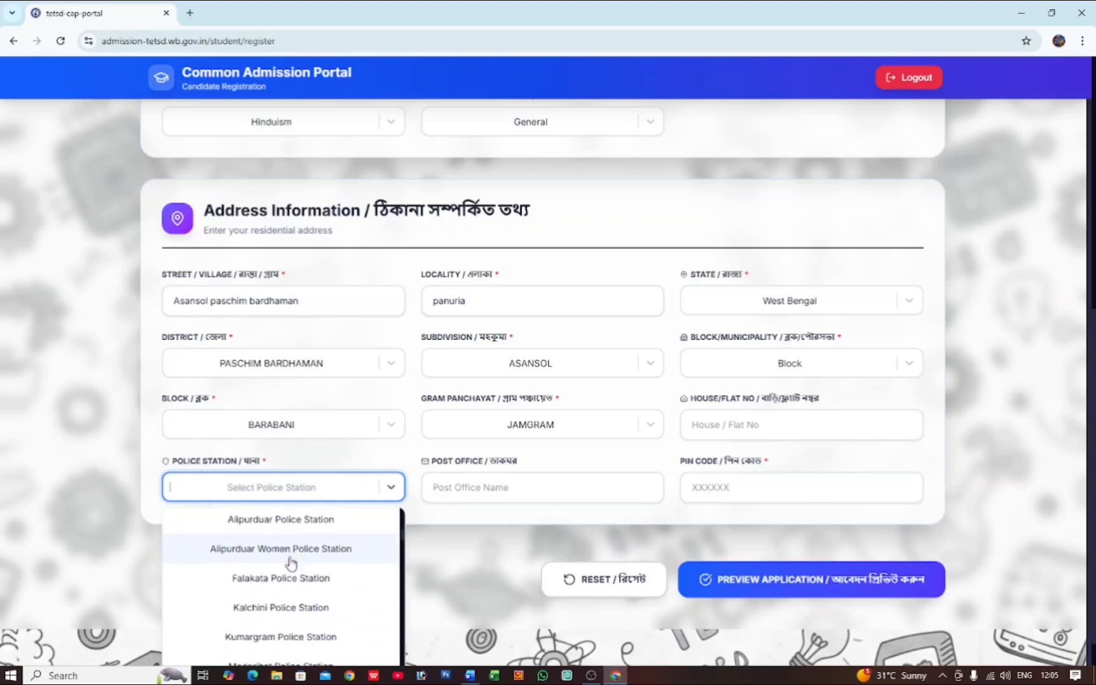
scroll(291, 563, "down", 4)
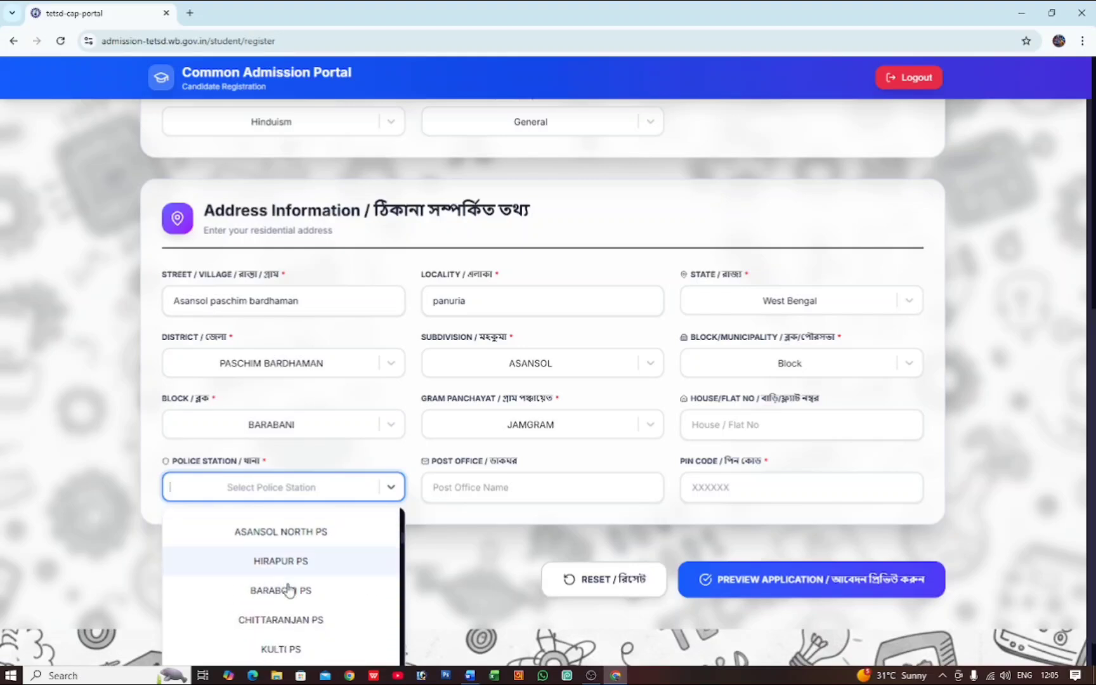
left_click(288, 591)
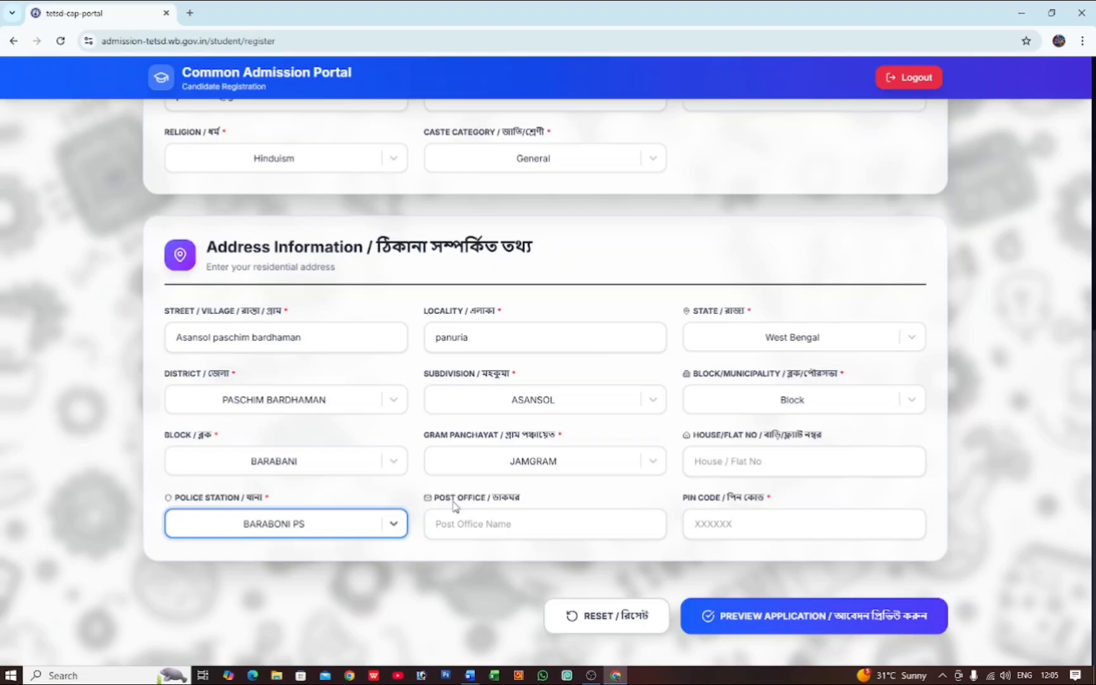
left_click(520, 519)
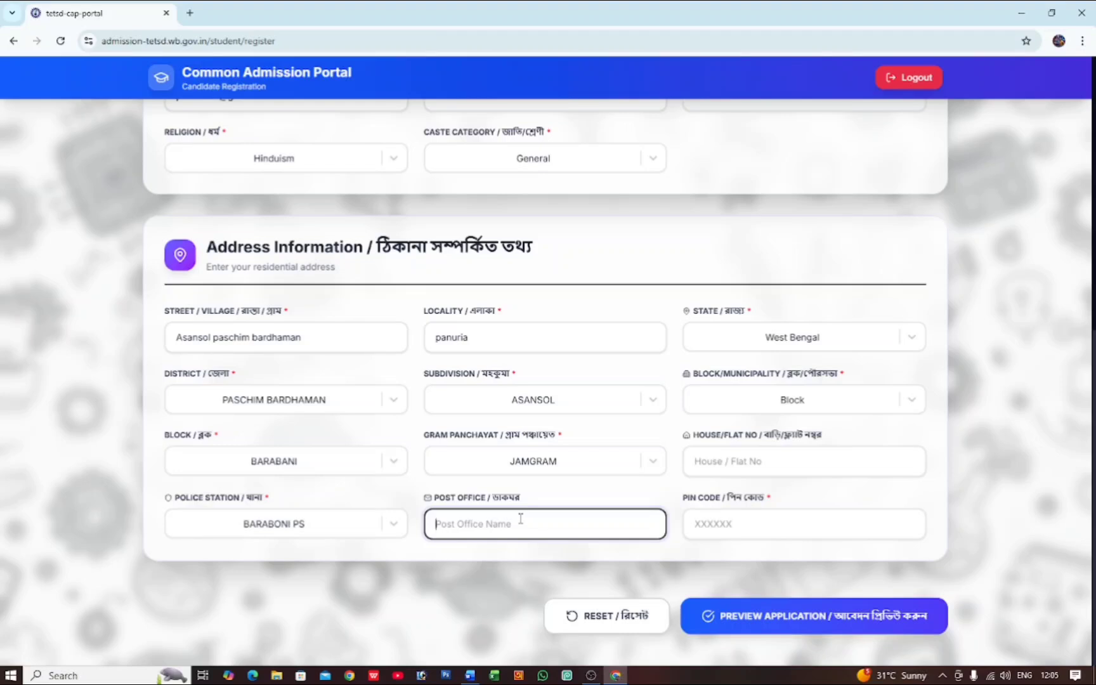
type("j")
key("BackSpace")
type("mgarm")
left_click(716, 522)
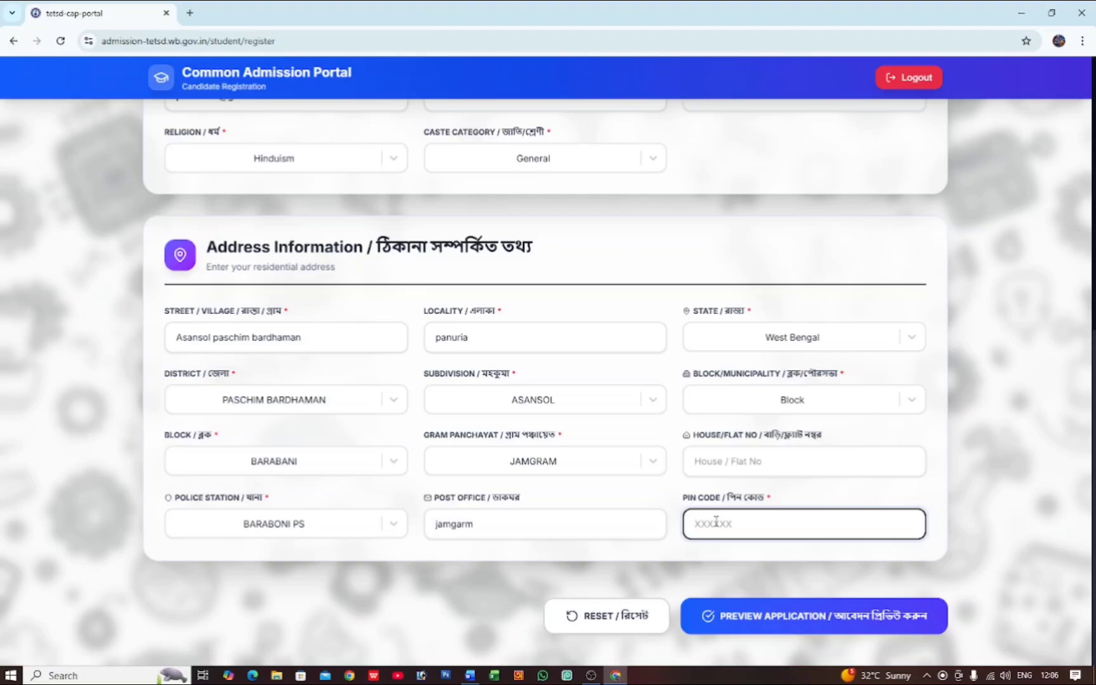
type("713315")
scroll(627, 415, "up", 8)
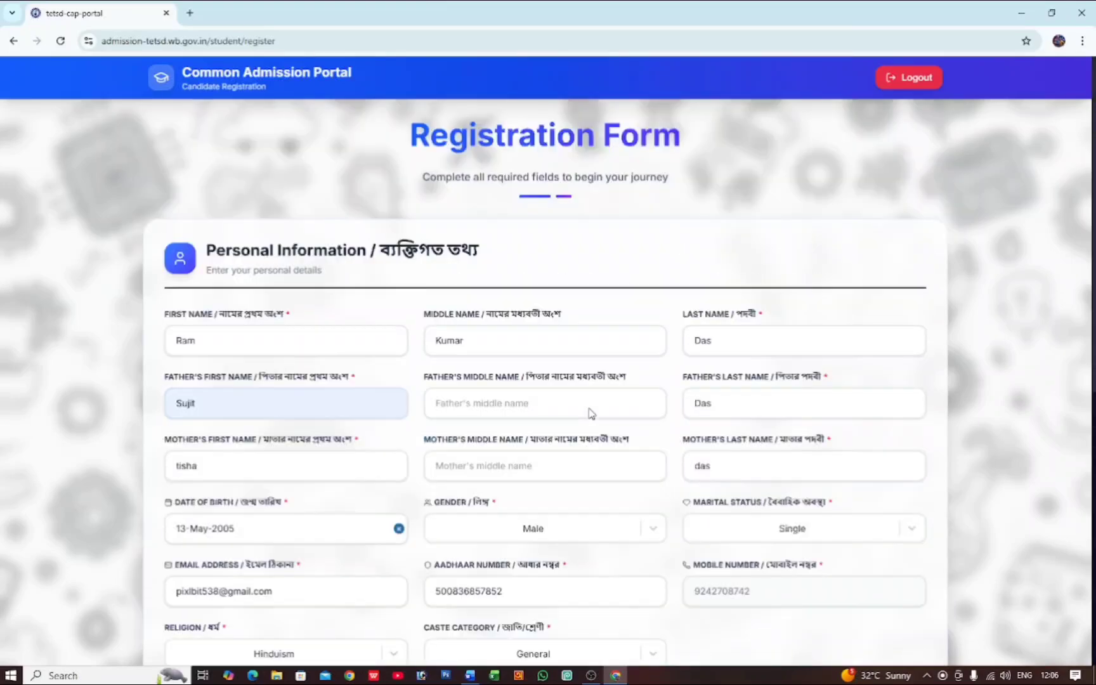
scroll(591, 413, "down", 7)
scroll(777, 641, "down", 1)
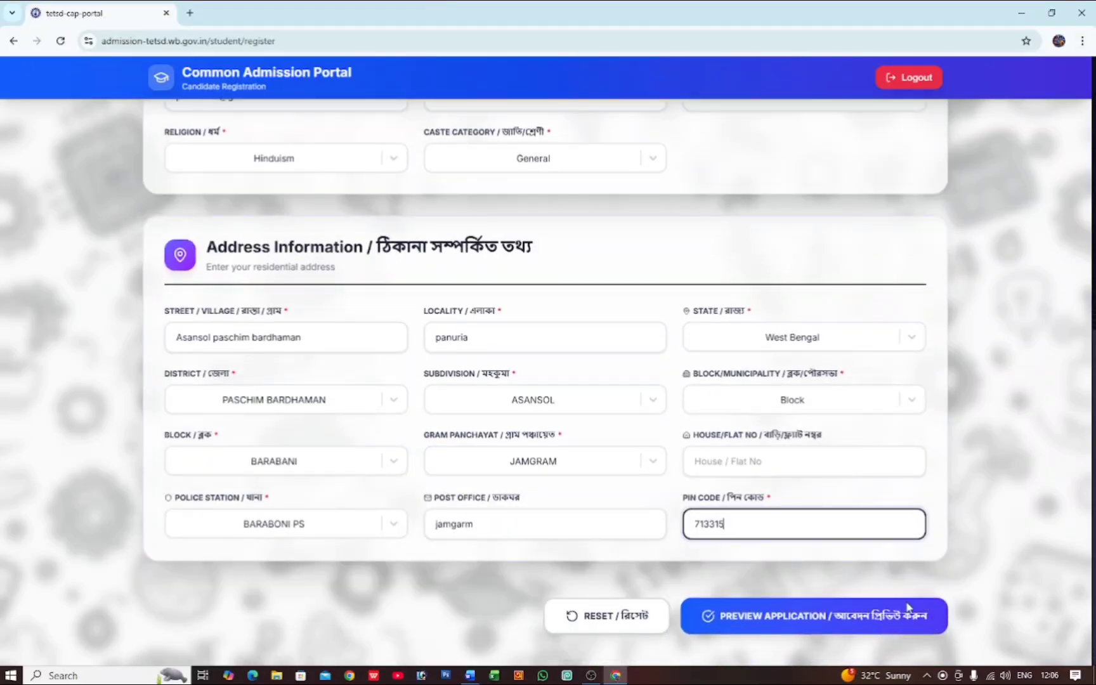
Step: Open the Application Preview and review the summarised details
left_click(854, 624)
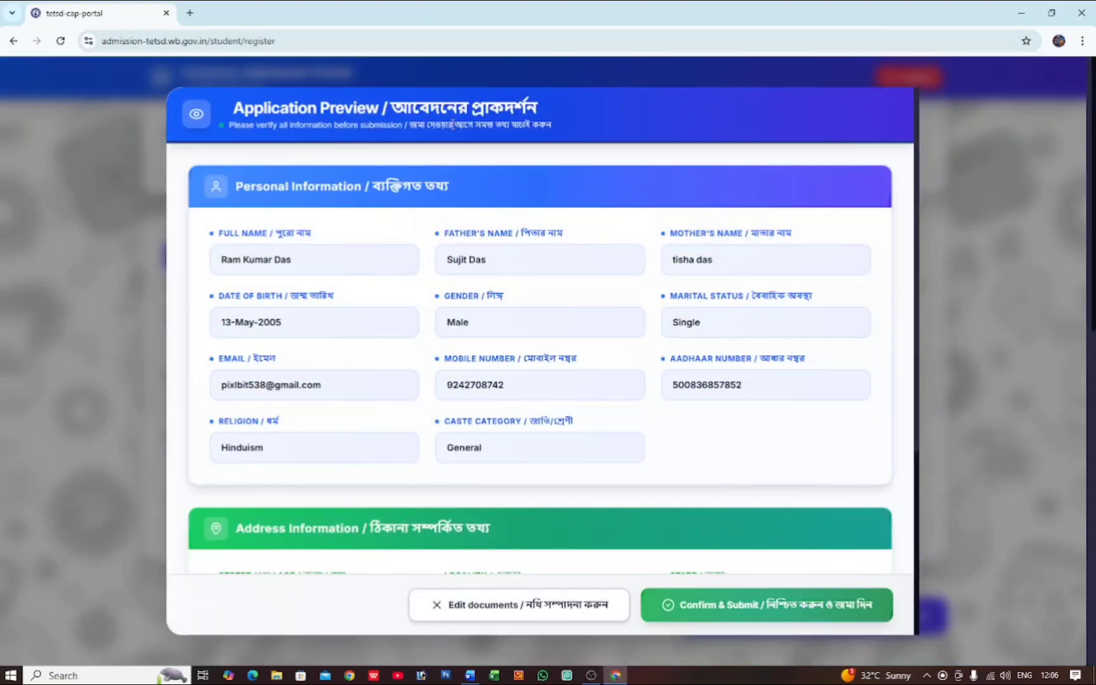
scroll(479, 174, "down", 4)
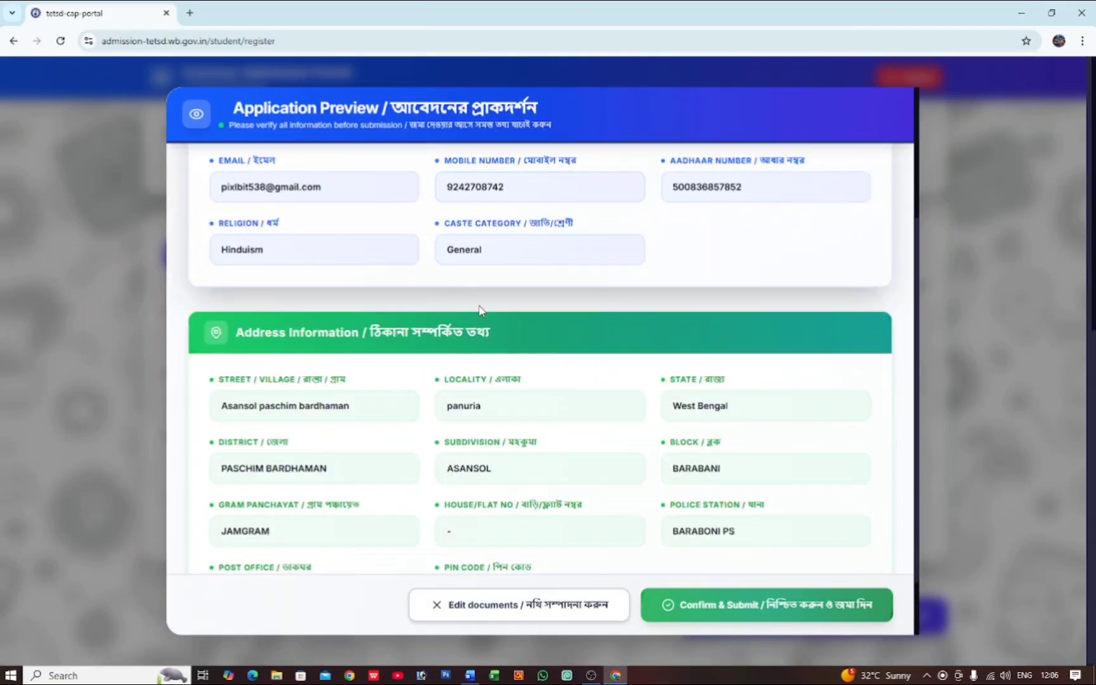
scroll(469, 470, "up", 4)
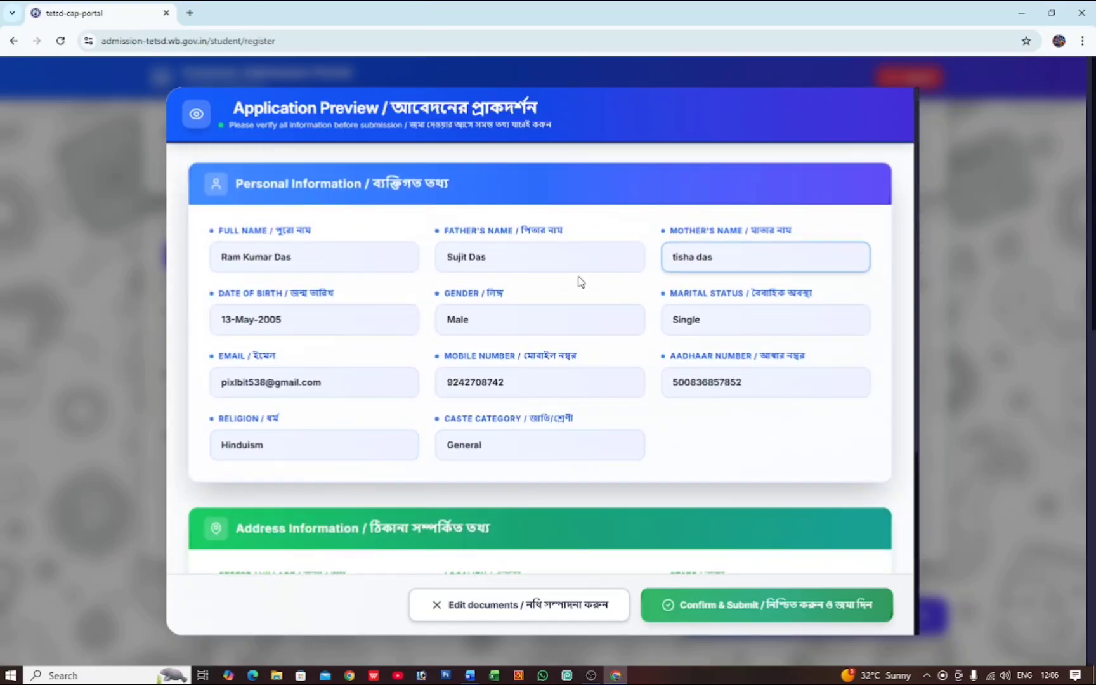
Step: Return to the form to recheck the entries, then reopen the Application Preview
left_click(504, 603)
scroll(448, 408, "up", 5)
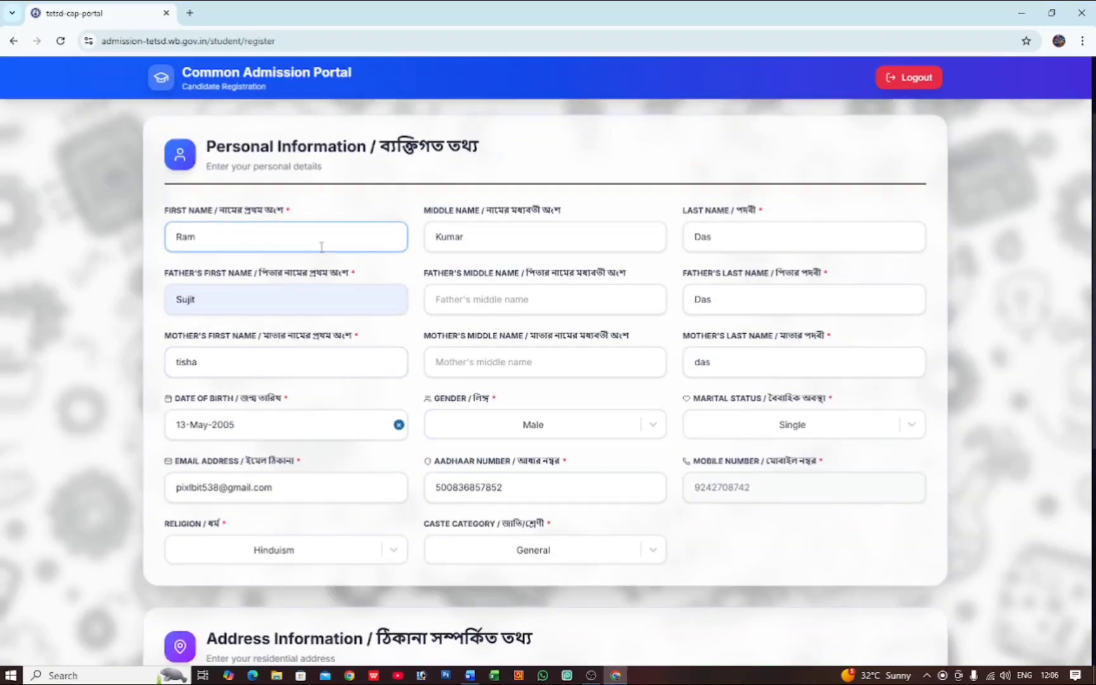
scroll(545, 333, "down", 6)
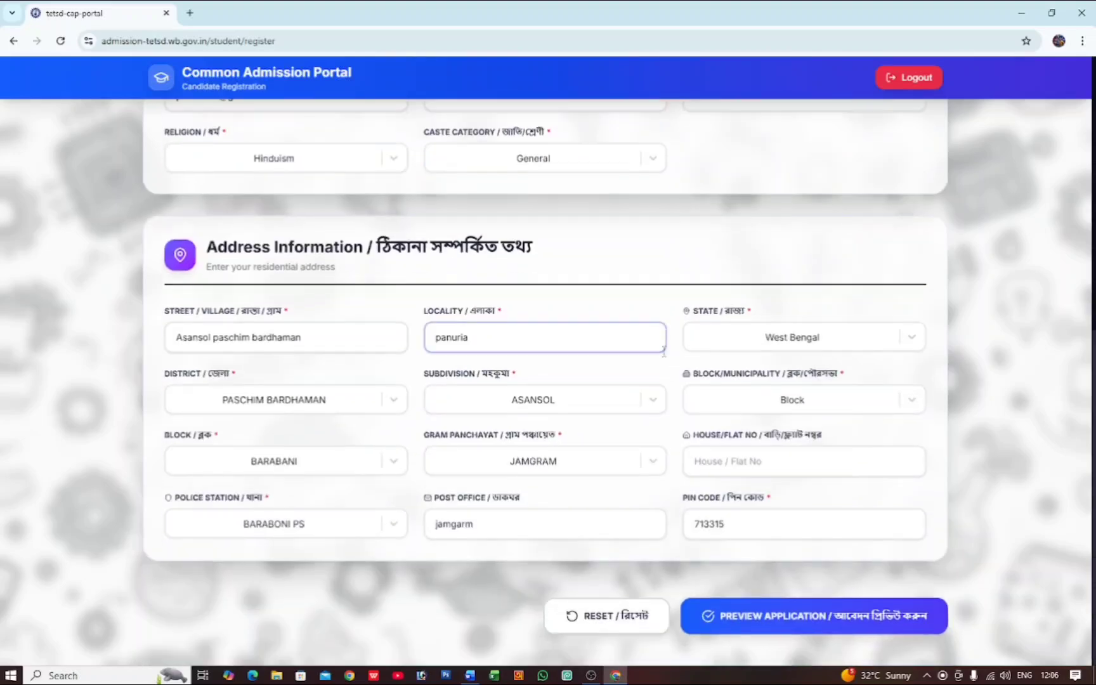
left_click(849, 622)
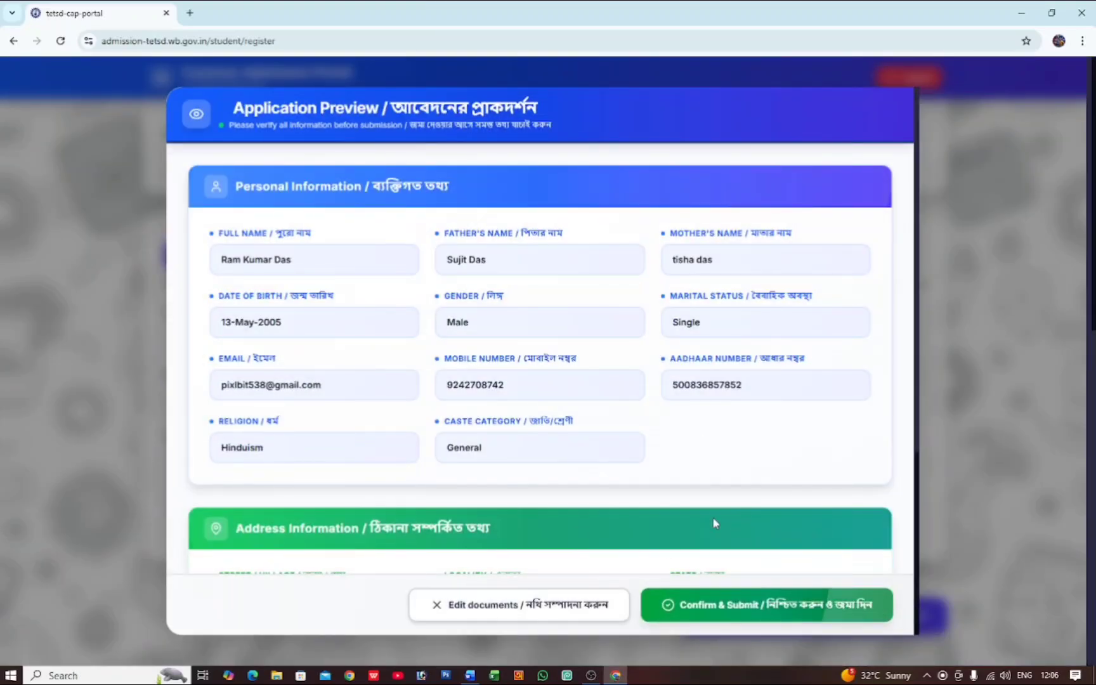